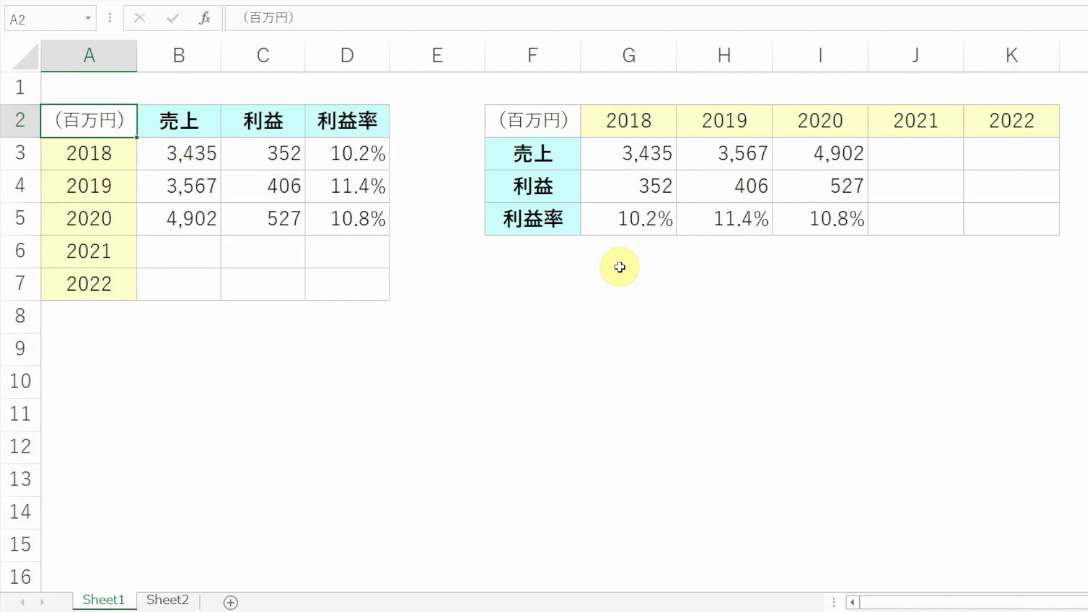
Step: On Sheet2, enter sales (売上) of 5000 for 2021 and 5400 for 2022 in the source table
{"action": "key", "text": "ctrl+Page_Down"}
{"action": "type", "text": "5000"}
{"action": "key", "text": "Return"}
{"action": "type", "text": "5,400"}
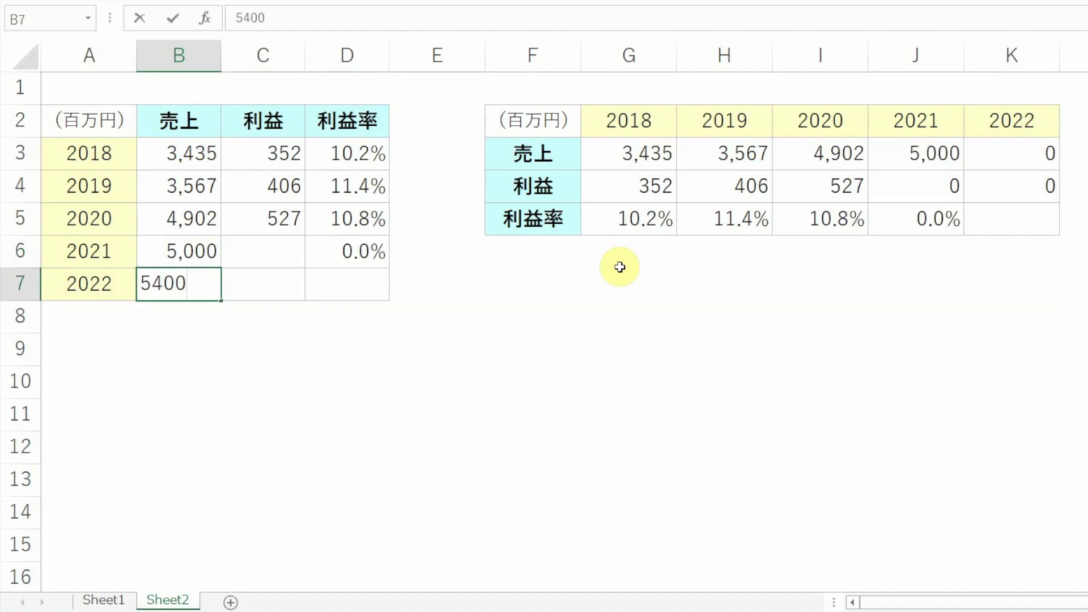
Step: Enter profit (利益) of 550 for 2021 and 580 for 2022 in the Sheet2 source table
{"action": "key", "text": "Up"}
{"action": "key", "text": "Right"}
{"action": "type", "text": "550"}
{"action": "key", "text": "Return"}
{"action": "type", "text": "580"}
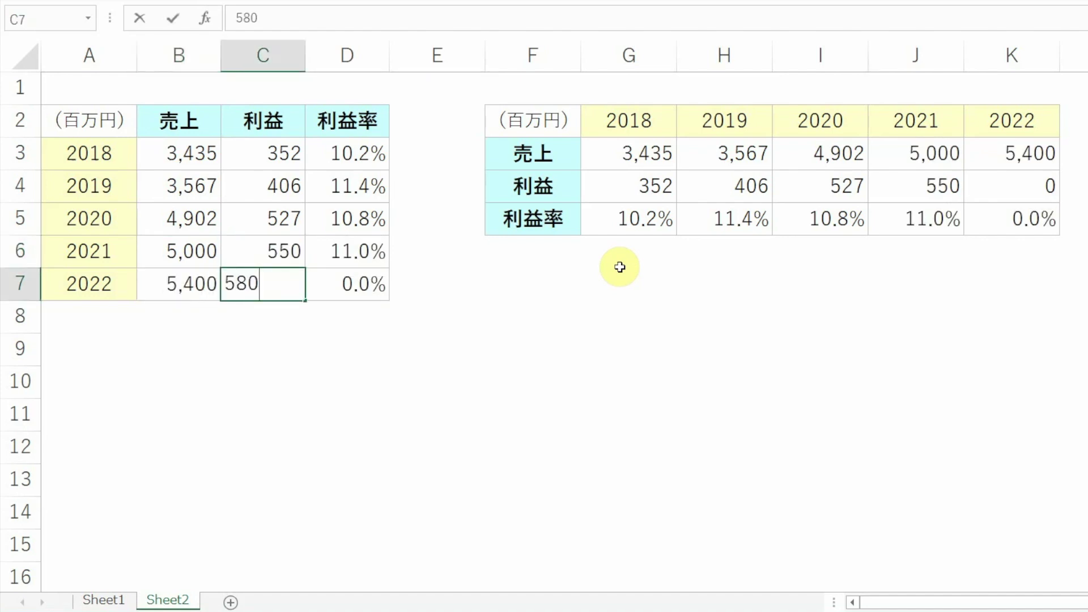
{"action": "key", "text": "Tab"}
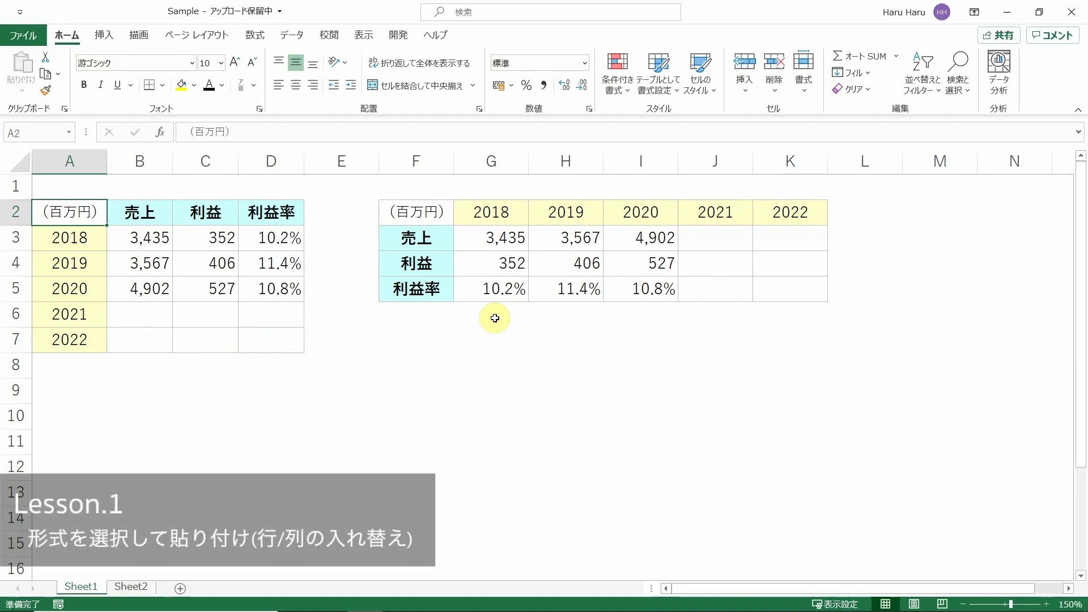
Step: Remove the transposed table in columns F to K from Sheet1 and return to cell A2
{"action": "key", "text": "ctrl+Right"}
{"action": "key", "text": "ctrl+Right"}
{"action": "key", "text": "ctrl+space"}
{"action": "key", "text": "ctrl+shift+Right"}
{"action": "key", "text": "Delete"}
{"action": "key", "text": "ctrl+Left"}
{"action": "key", "text": "ctrl+Left"}
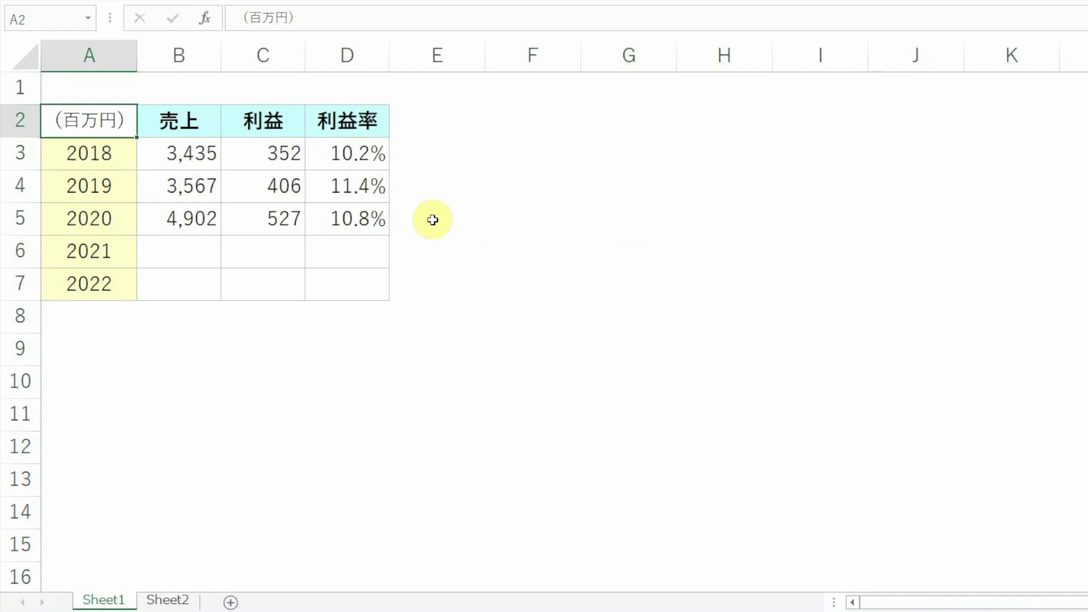
Step: Unmerge any merged cells in the source table A2:D7 with セル結合の解除
{"action": "key", "text": "ctrl+a"}
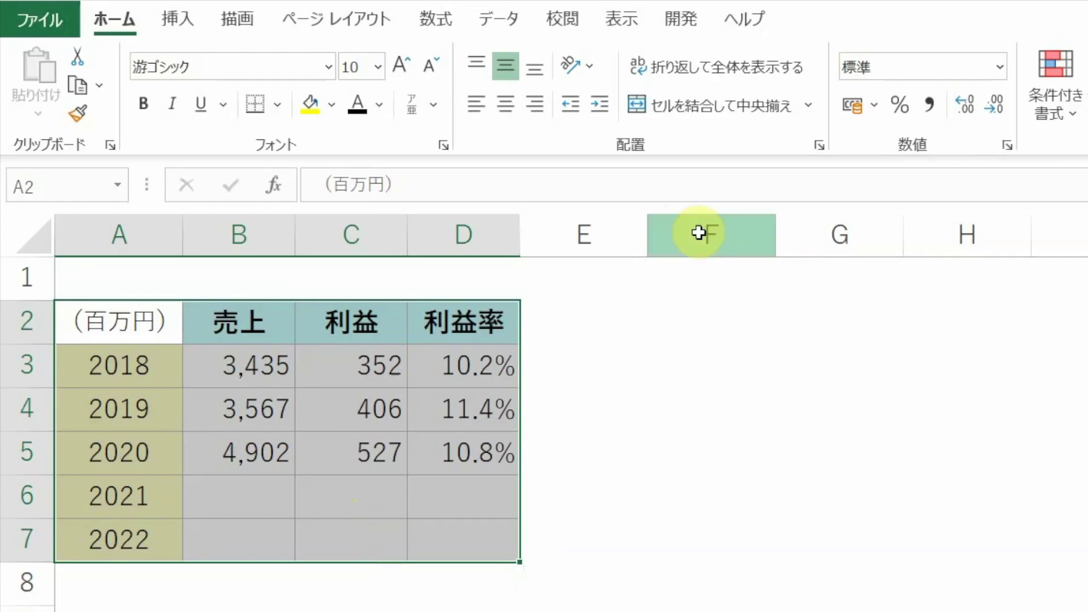
{"action": "left_click", "coordinate": [814, 113]}
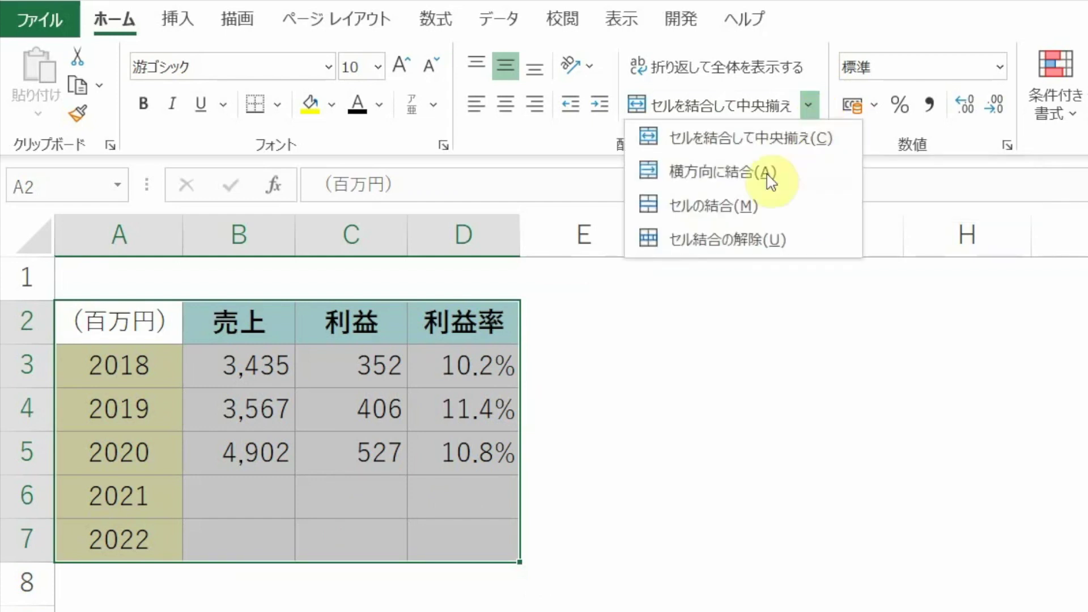
{"action": "left_click", "coordinate": [751, 244]}
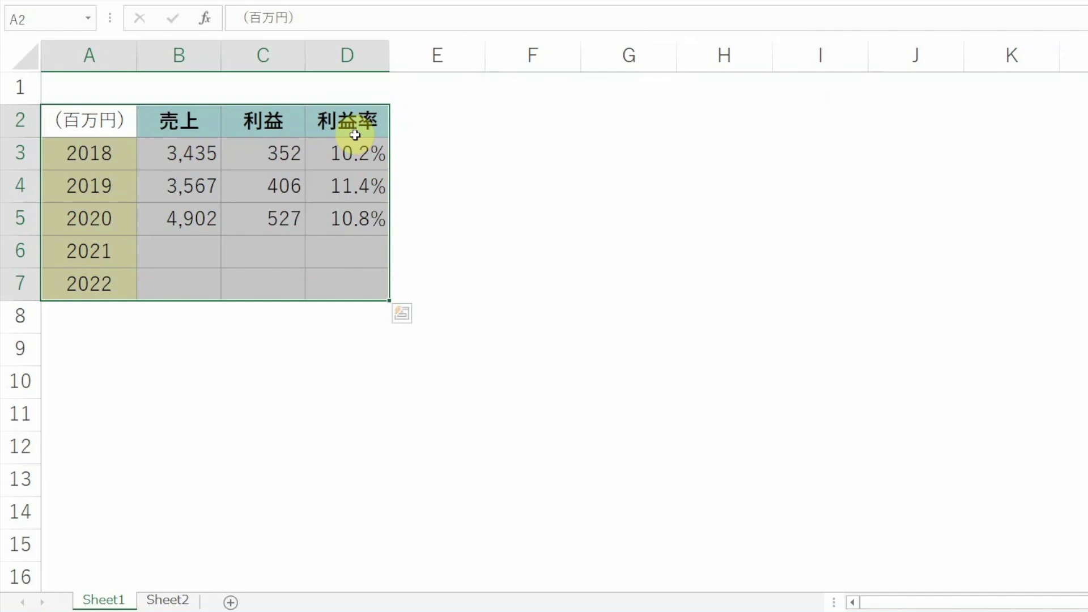
Step: Copy the table A2:D7 and paste everything at F2 through Paste Special with 行/列の入れ替え (transpose) enabled
{"action": "key", "text": "ctrl+c"}
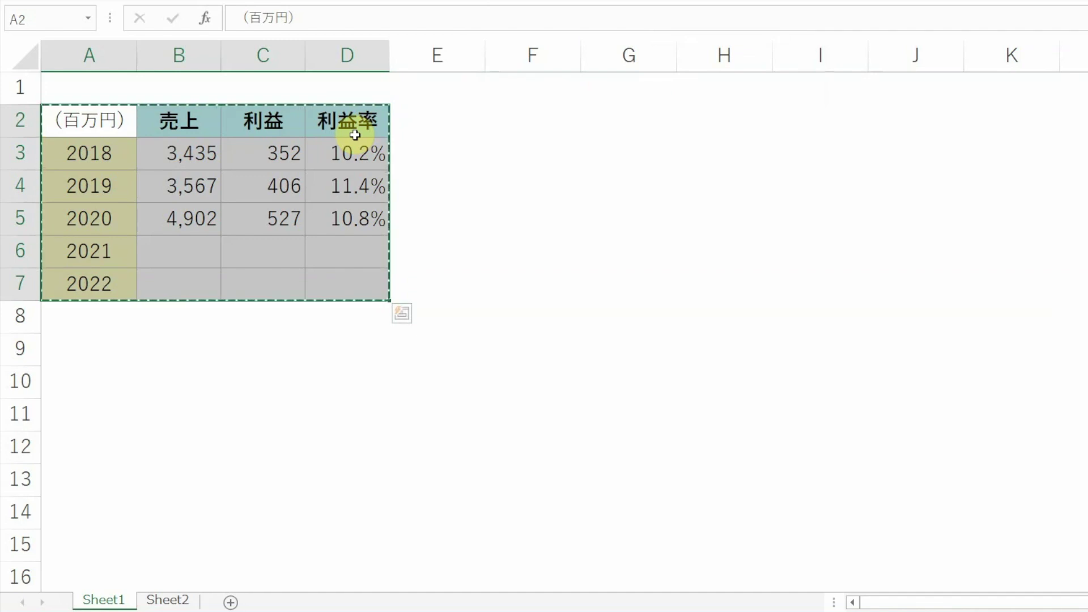
{"action": "key", "text": "Right"}
{"action": "key", "text": "Right"}
{"action": "key", "text": "Right"}
{"action": "key", "text": "Right"}
{"action": "key", "text": "Right"}
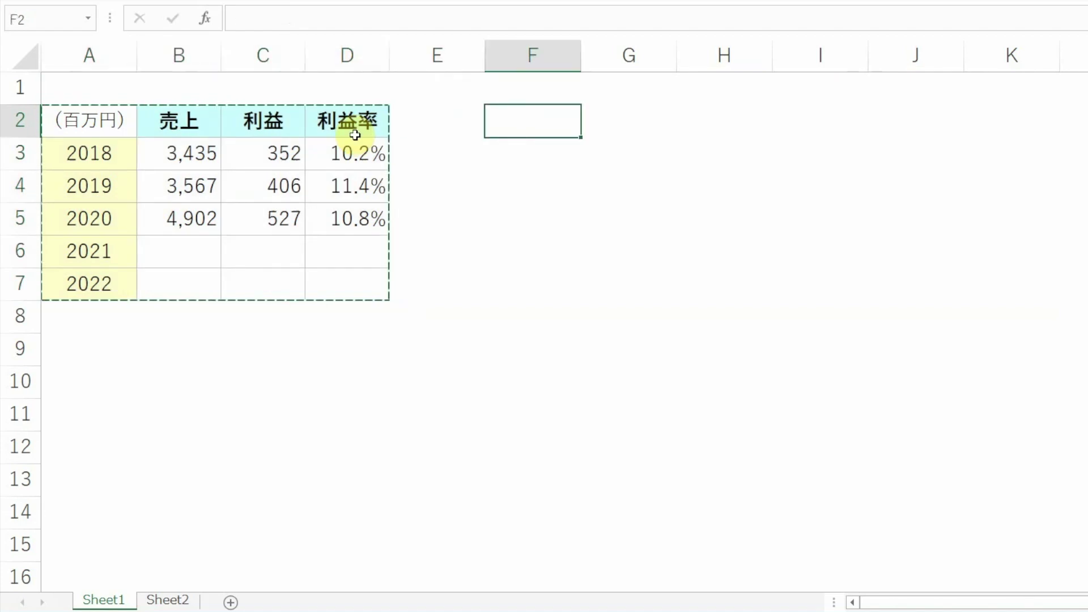
{"action": "right_click", "coordinate": [547, 120]}
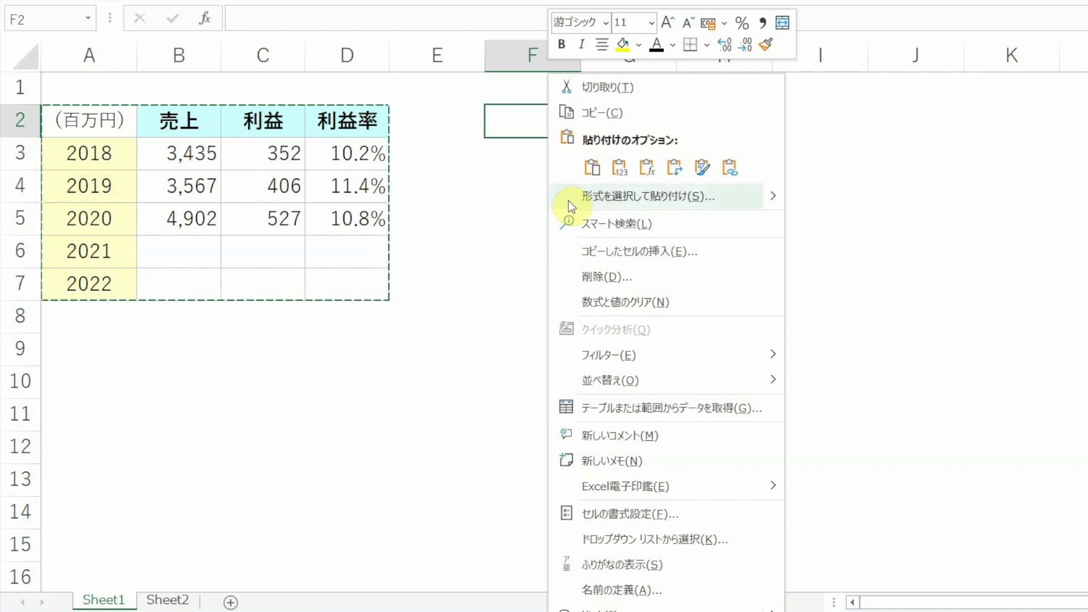
{"action": "left_click", "coordinate": [569, 201]}
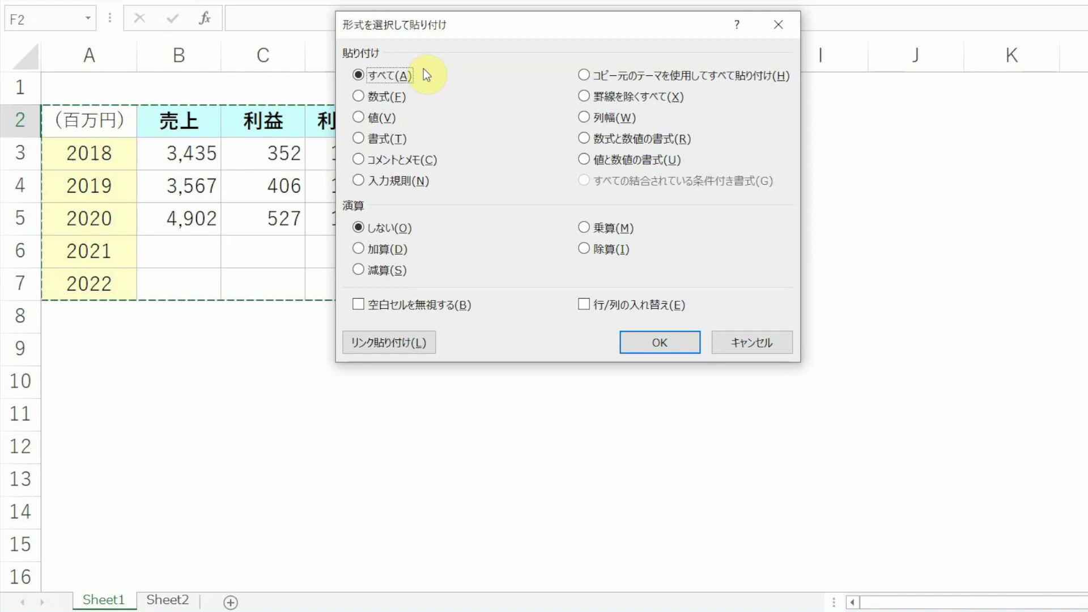
{"action": "left_click", "coordinate": [584, 304]}
{"action": "left_click", "coordinate": [636, 337]}
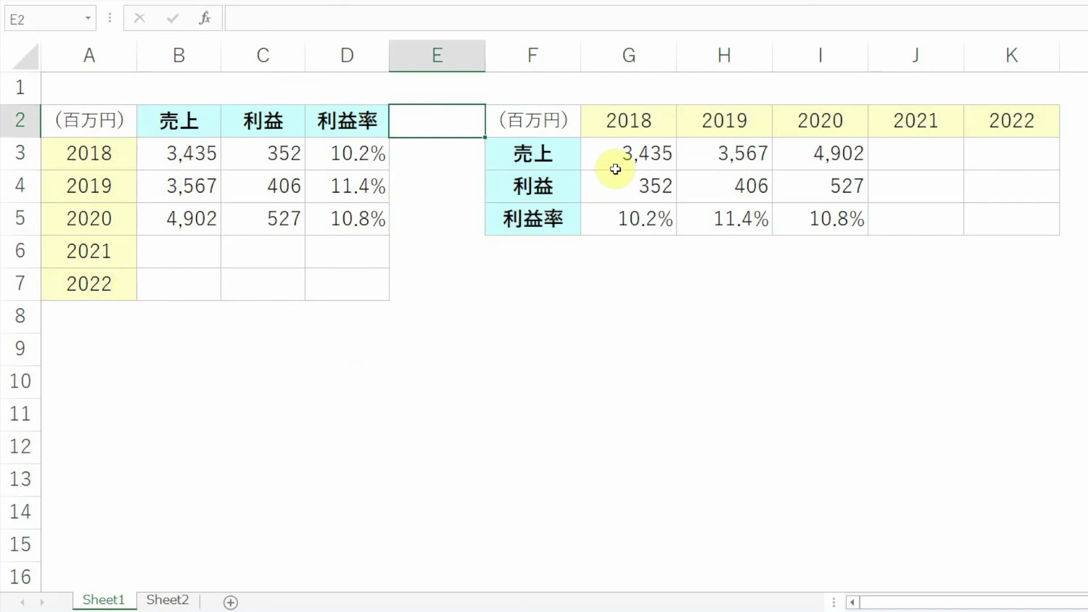
Step: Inspect the transposed table and examine the 2018 profit-rate (利益率) formula in cell G5
{"action": "key", "text": "Right"}
{"action": "key", "text": "Right"}
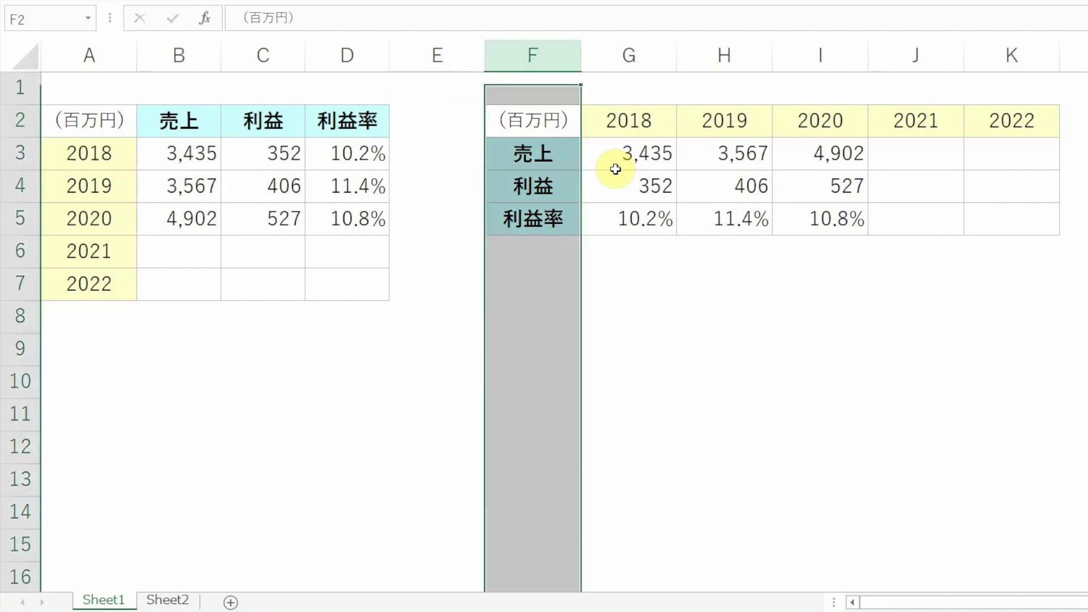
{"action": "key", "text": "shift+space"}
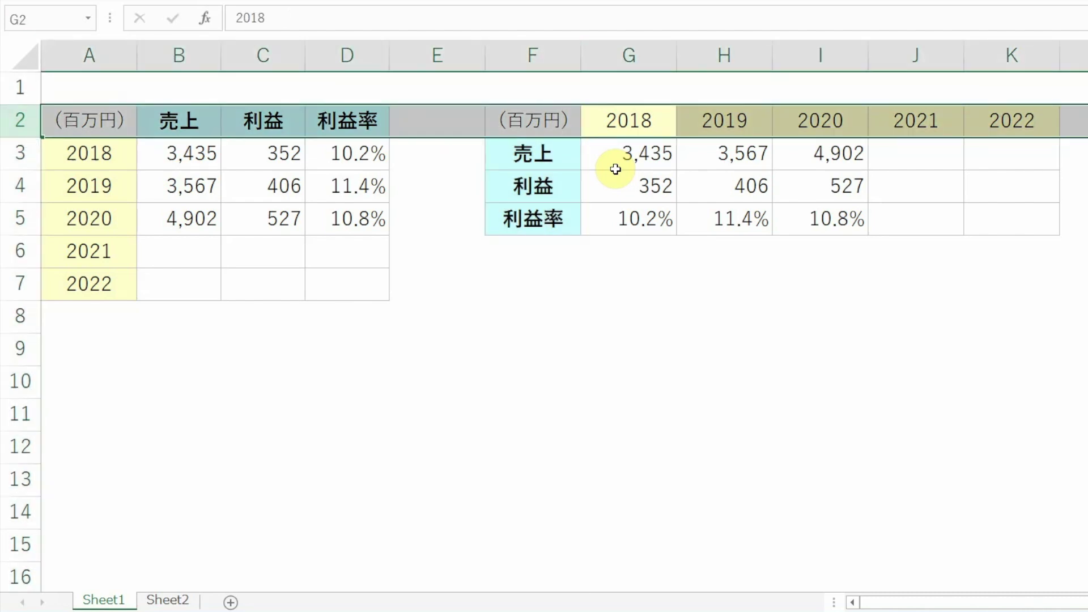
{"action": "key", "text": "Down"}
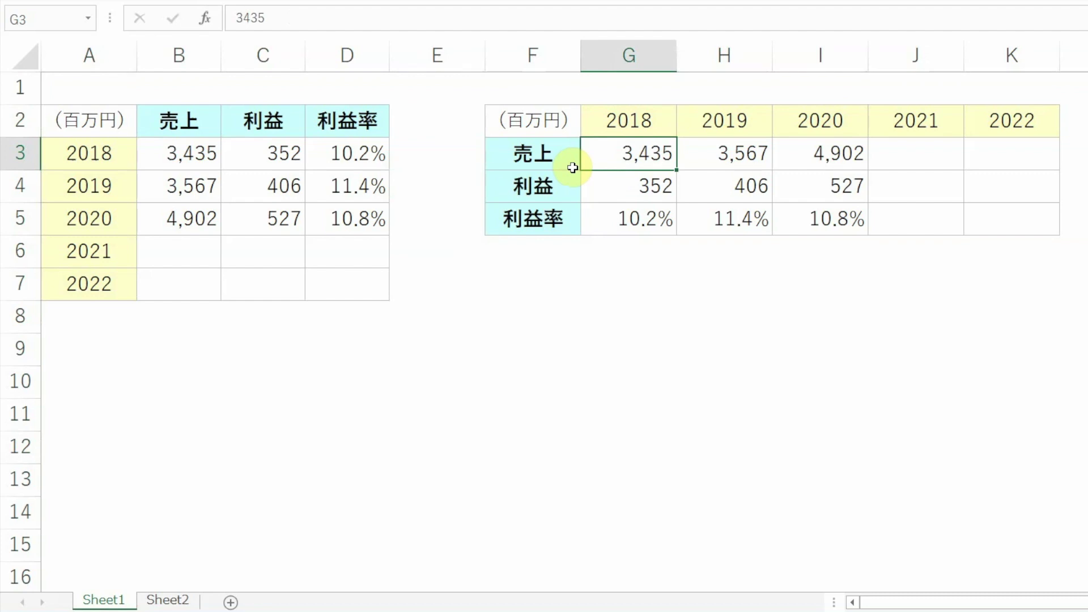
{"action": "key", "text": "Down"}
{"action": "key", "text": "Down"}
{"action": "key", "text": "F2"}
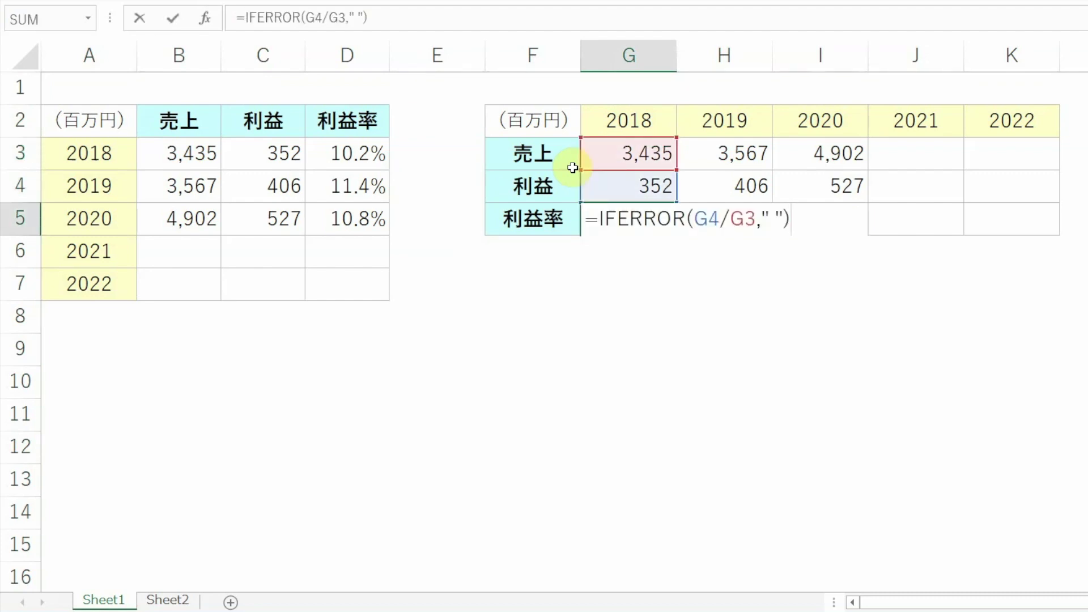
{"action": "key", "text": "Escape"}
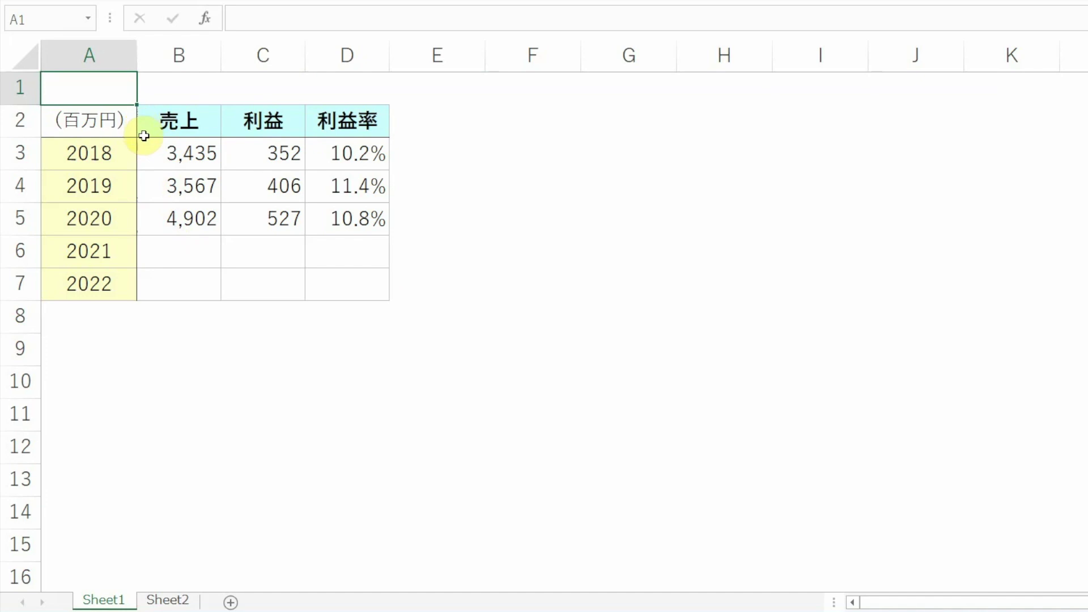
Step: Copy the entire source table A2:D7 on Sheet1
{"action": "key", "text": "Down"}
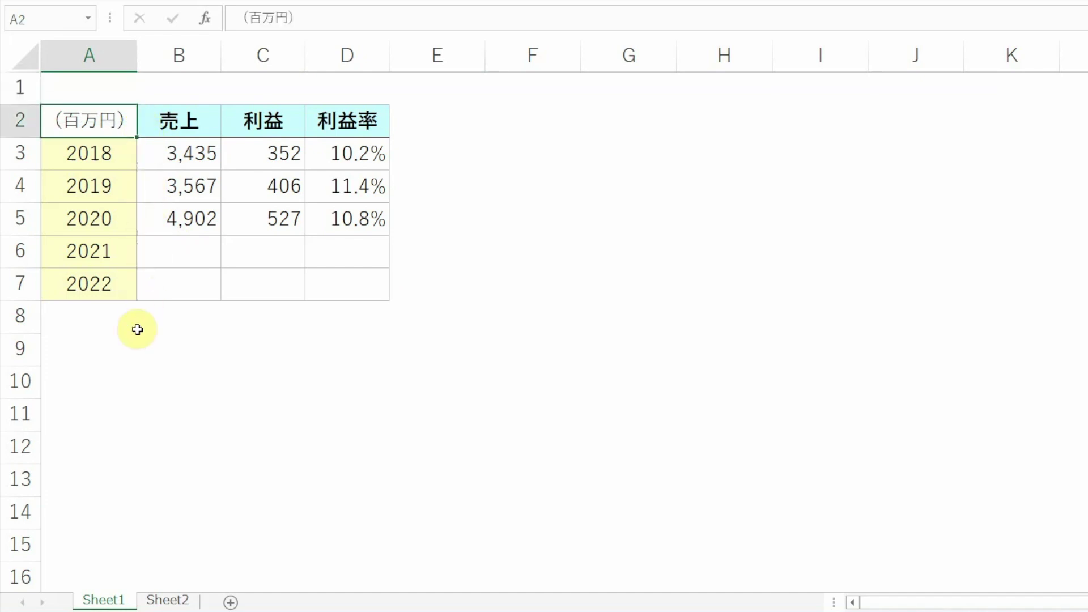
{"action": "key", "text": "ctrl+a"}
{"action": "key", "text": "ctrl+c"}
Step: Paste the copied table transposed at F2 with the すべて (all) option, and undo that paste
{"action": "key", "text": "Right"}
{"action": "key", "text": "Right"}
{"action": "key", "text": "Right"}
{"action": "key", "text": "Right"}
{"action": "key", "text": "Right"}
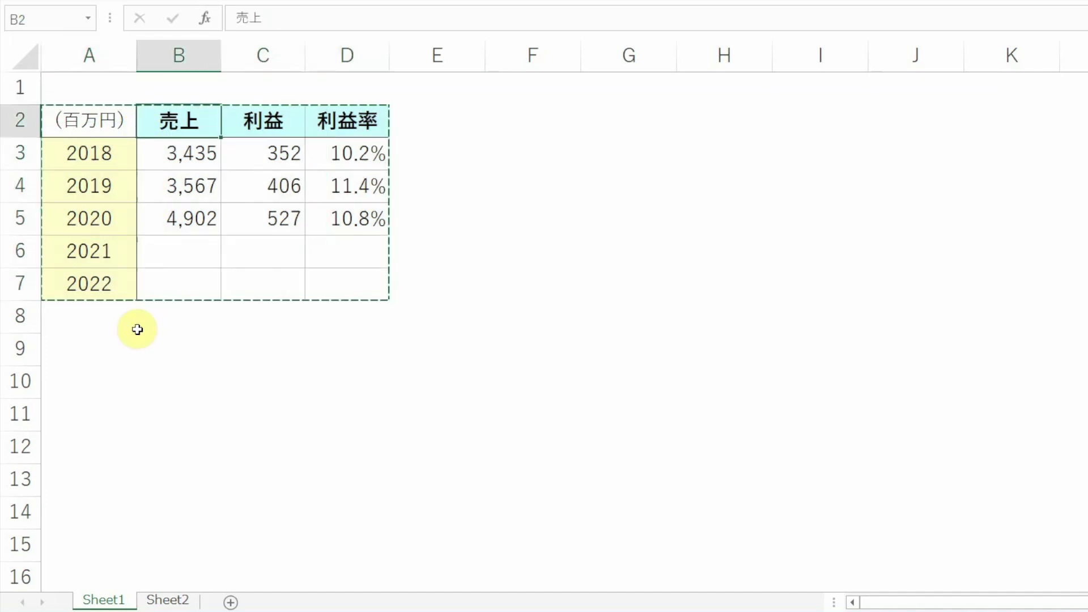
{"action": "key", "text": "ctrl+alt+v"}
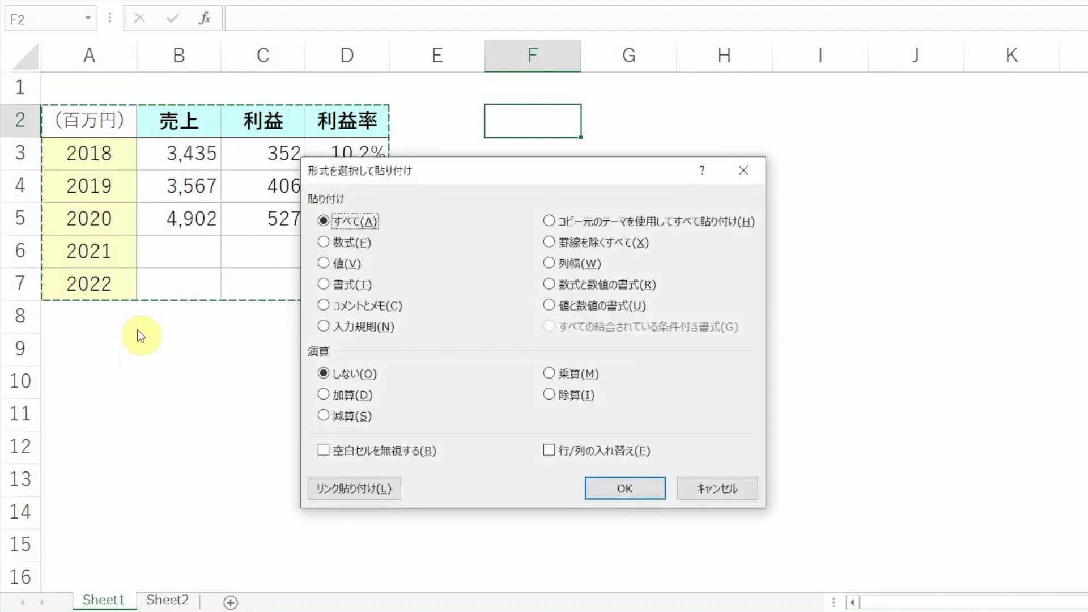
{"action": "key", "text": "alt+e"}
{"action": "key", "text": "Return"}
{"action": "key", "text": "Up"}
{"action": "key", "text": "Escape"}
{"action": "key", "text": "Down"}
{"action": "key", "text": "Left"}
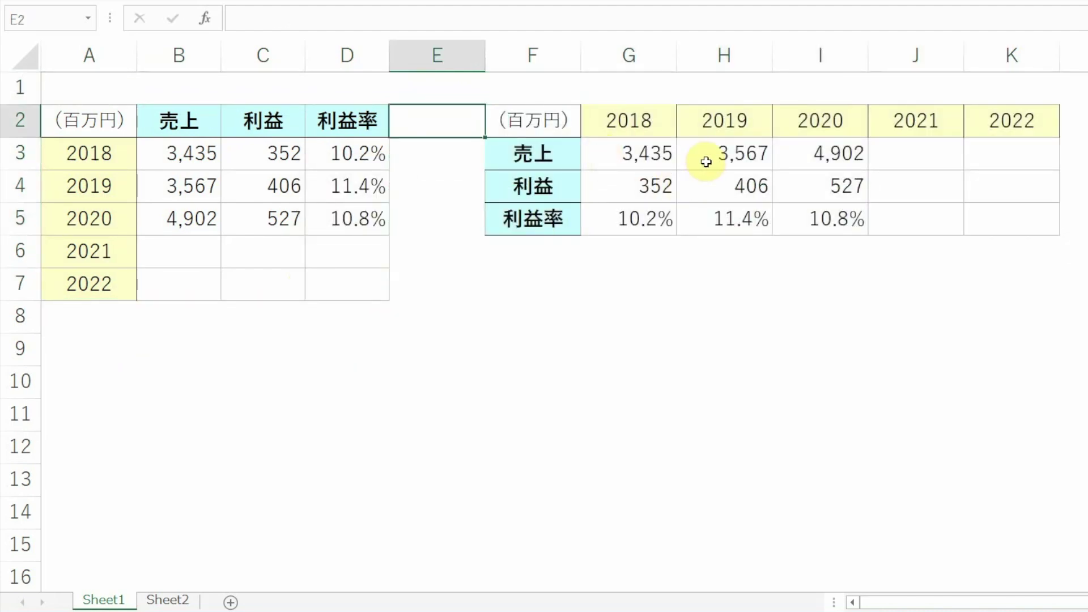
{"action": "key", "text": "ctrl+z"}
Step: Paste the copied table at F2 through Paste Special with 罫線を除くすべて (all except borders) and 行/列の入れ替え (transpose)
{"action": "key", "text": "ctrl+Home"}
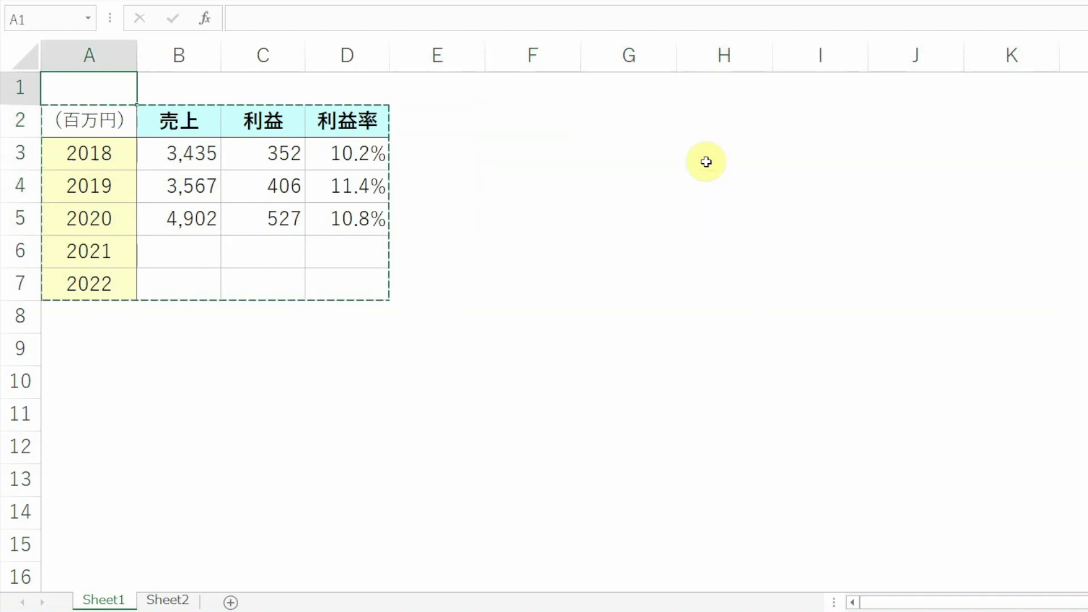
{"action": "key", "text": "Down"}
{"action": "key", "text": "ctrl+Right"}
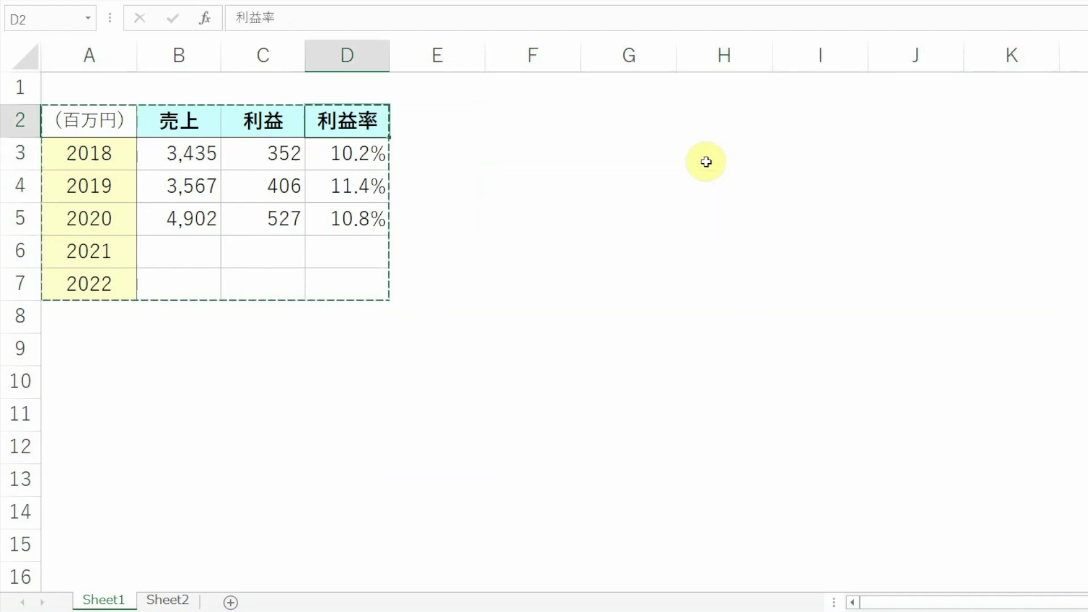
{"action": "key", "text": "Right"}
{"action": "key", "text": "Right"}
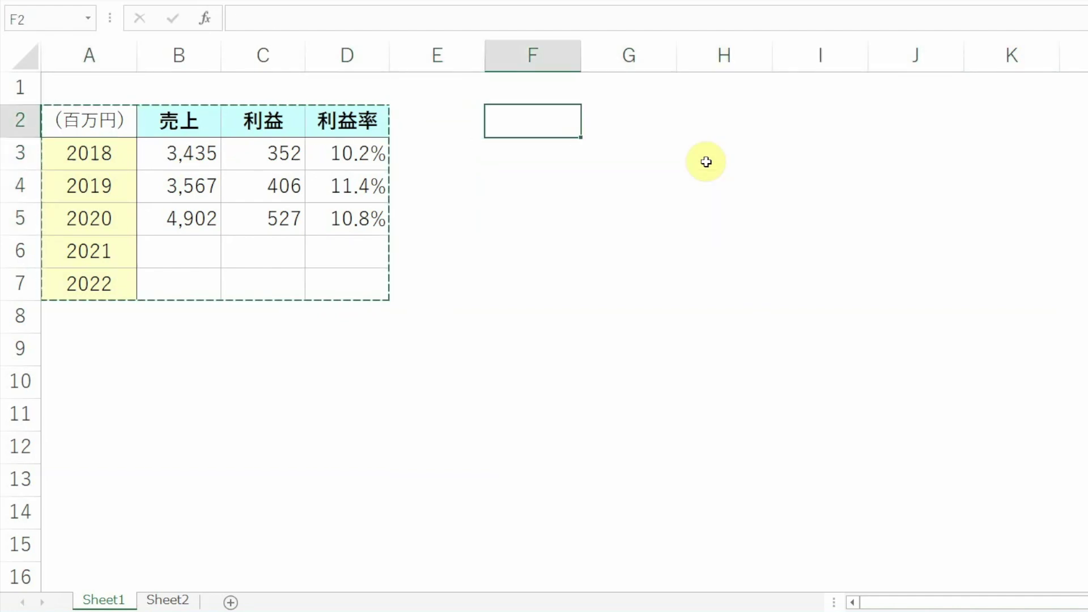
{"action": "right_click", "coordinate": [543, 120]}
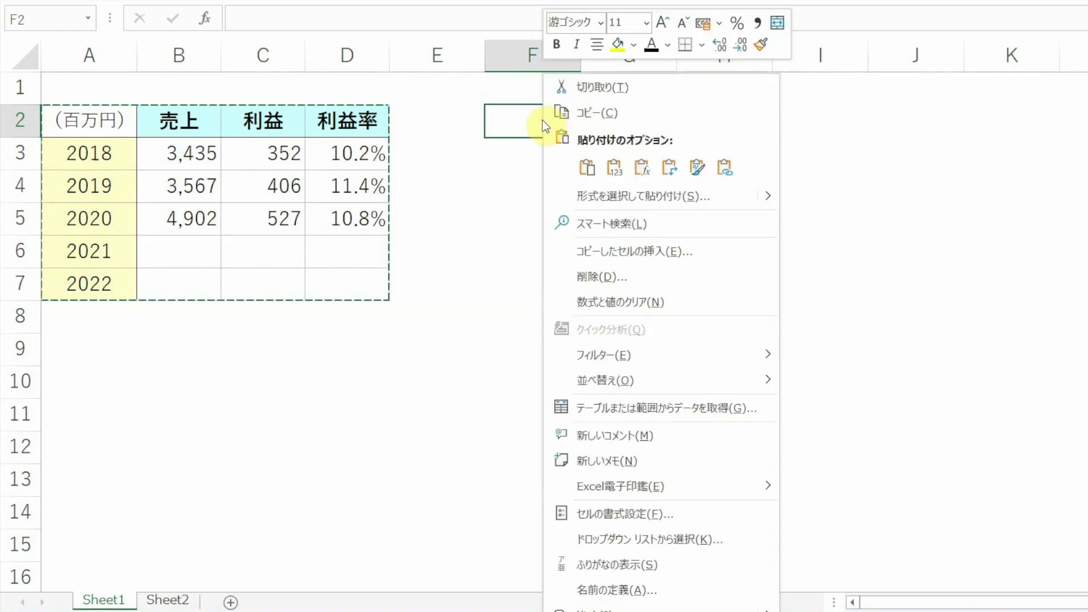
{"action": "left_click", "coordinate": [589, 189]}
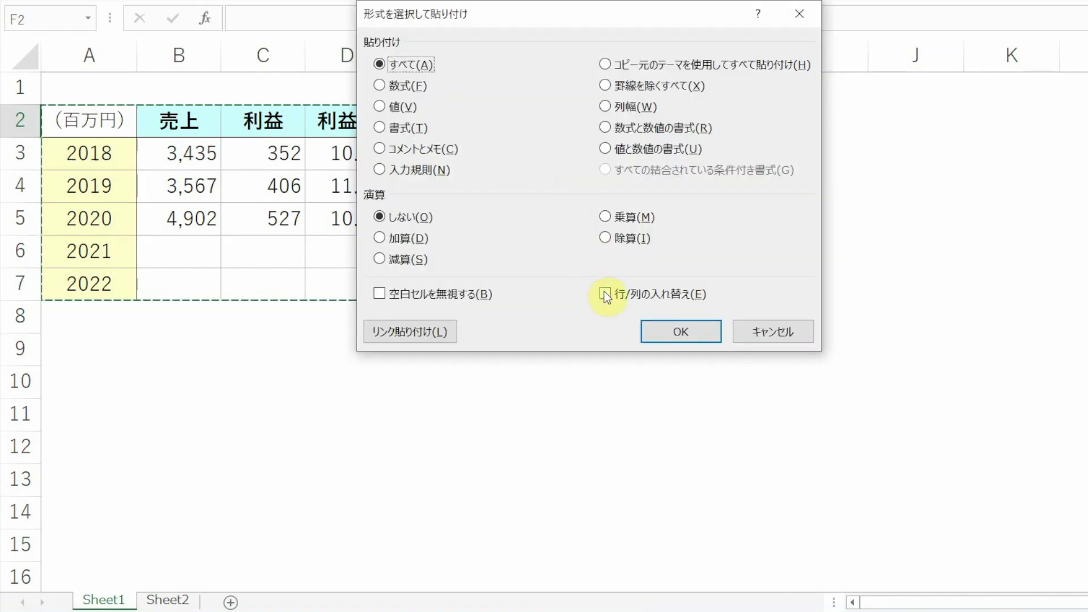
{"action": "left_click", "coordinate": [604, 292]}
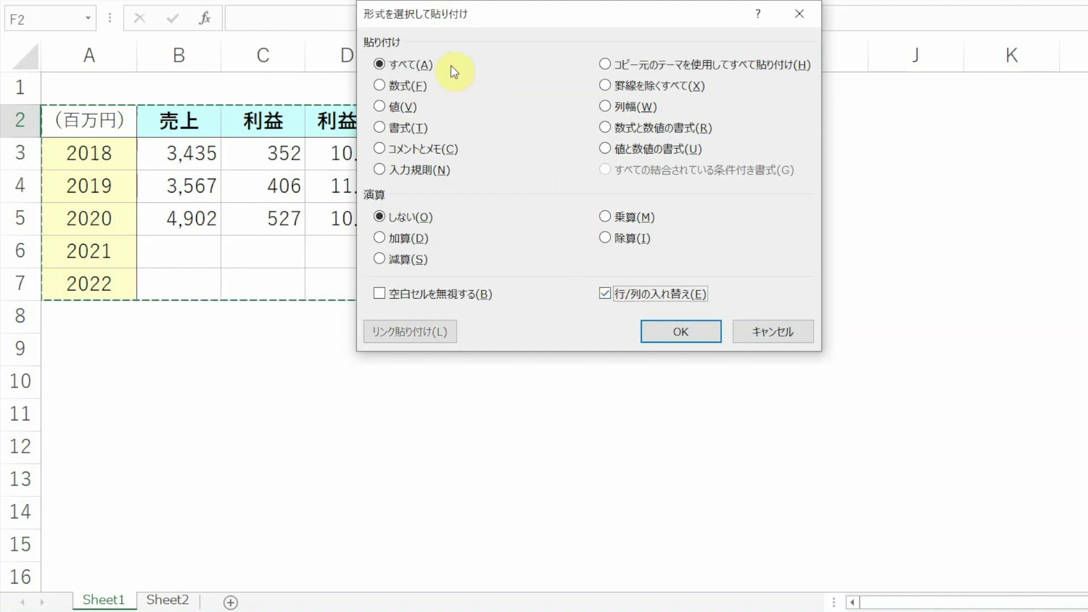
{"action": "left_click", "coordinate": [629, 85]}
{"action": "left_click", "coordinate": [680, 331]}
{"action": "key", "text": "Escape"}
Step: Examine the profit-rate formula in cell G5 of the borderless transposed table
{"action": "key", "text": "Down"}
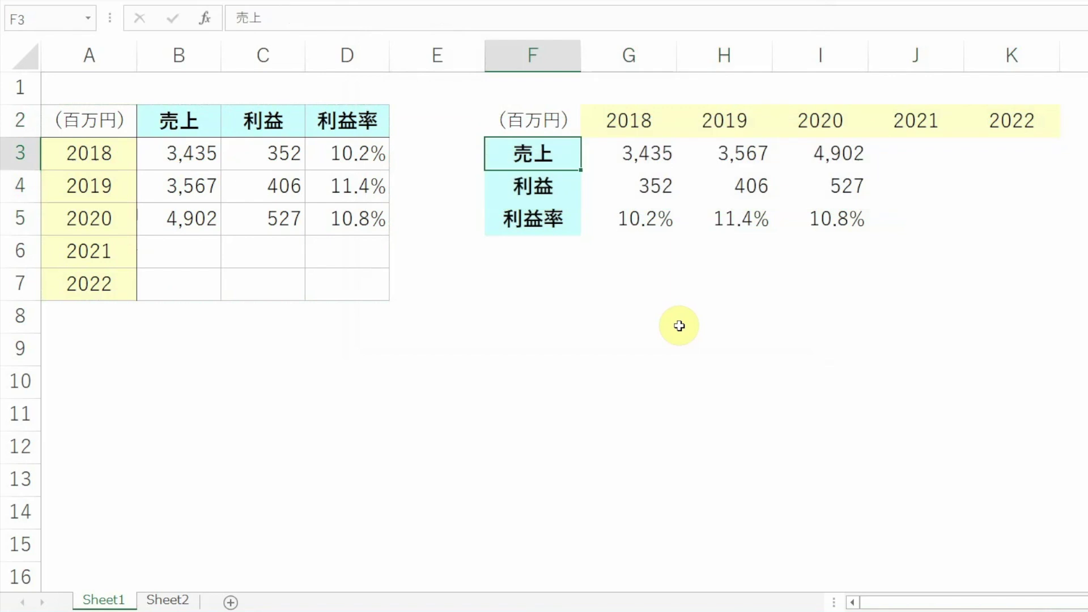
{"action": "key", "text": "Right"}
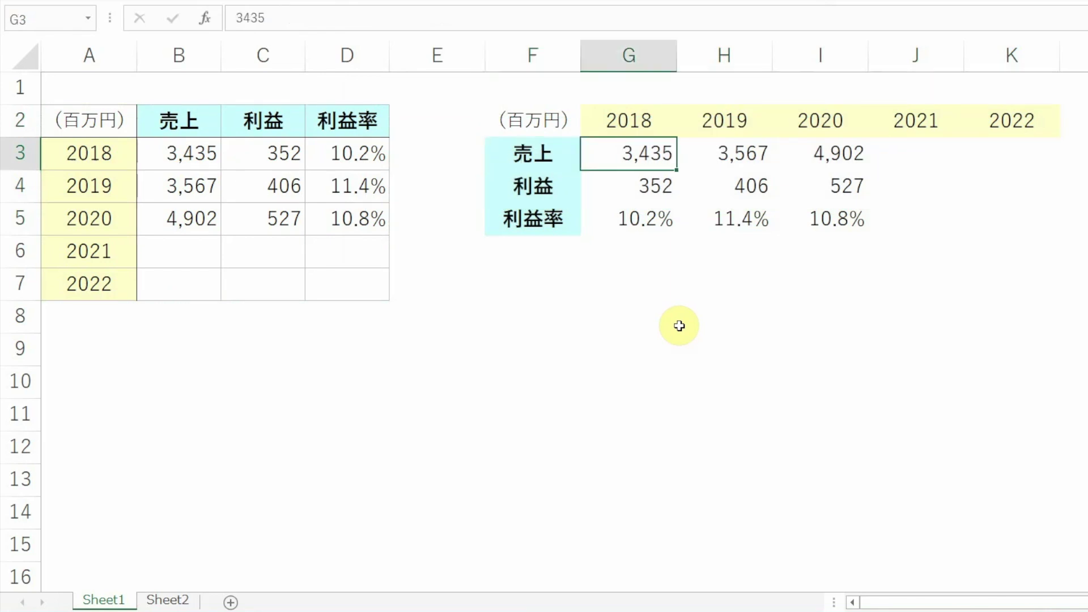
{"action": "key", "text": "Down"}
{"action": "key", "text": "Down"}
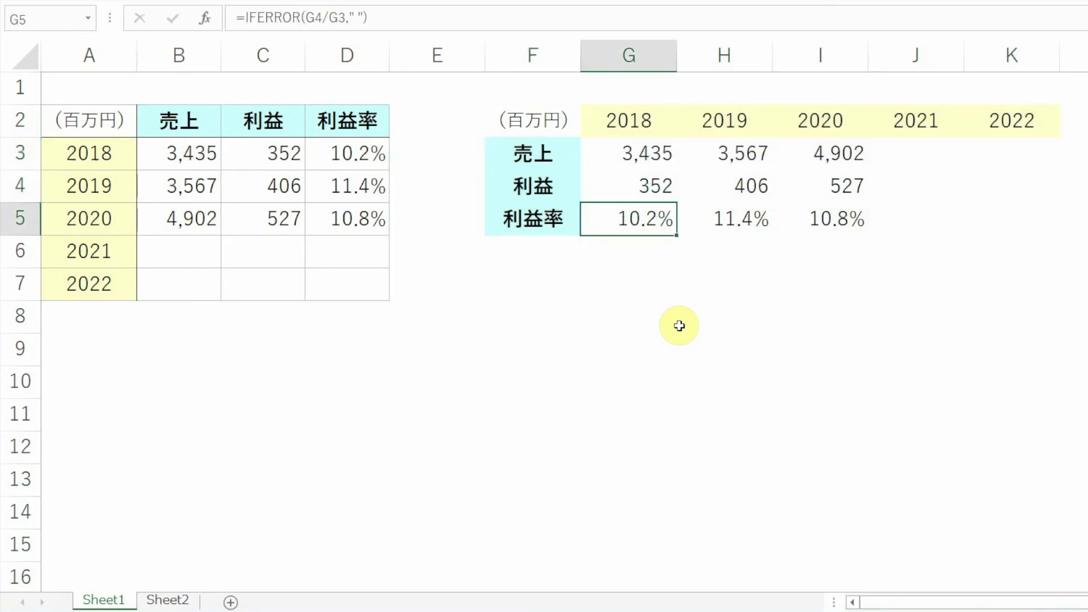
{"action": "key", "text": "F2"}
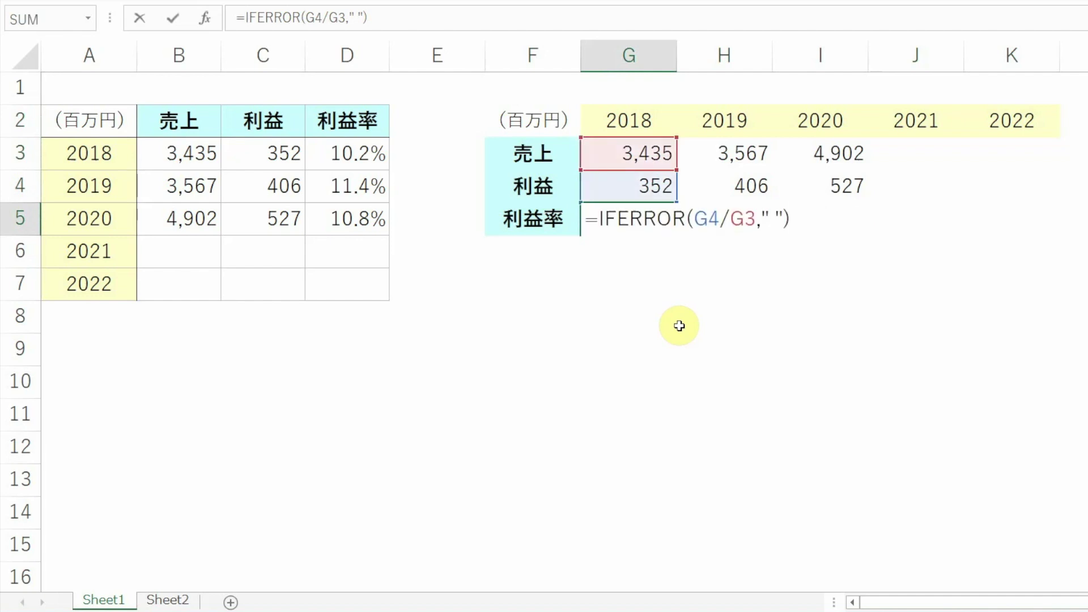
{"action": "key", "text": "Escape"}
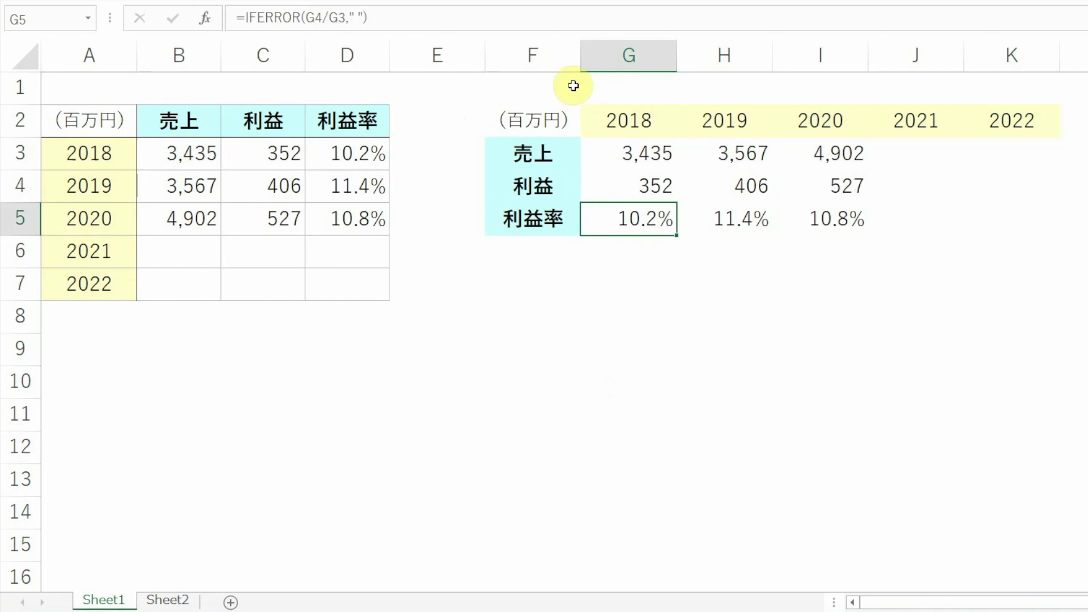
Step: Apply borders to all cells of the transposed table F2:K5
{"action": "key", "text": "ctrl+a"}
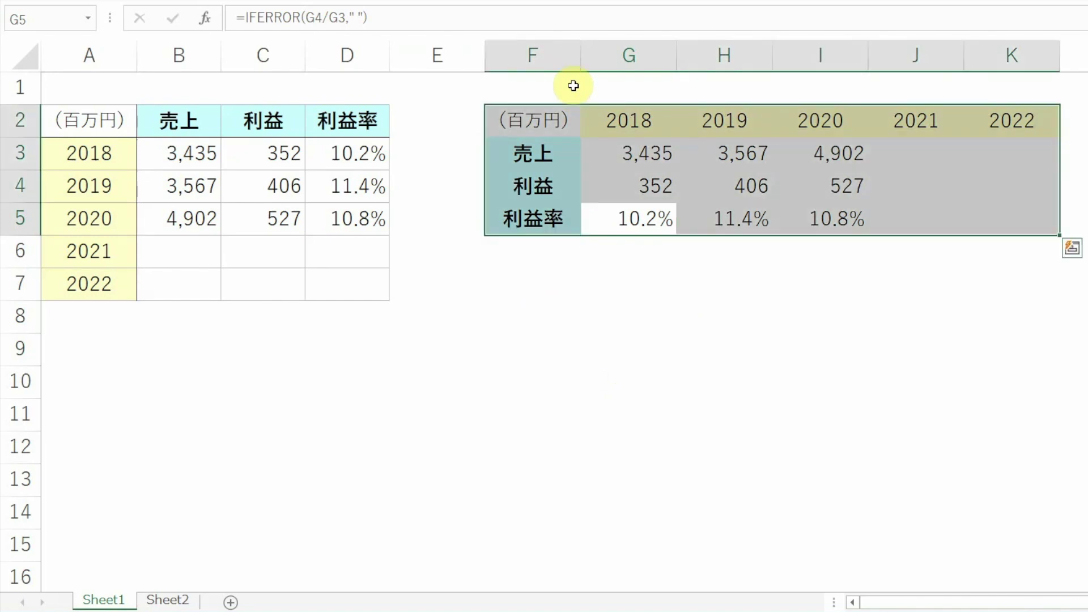
{"action": "key", "text": "Up"}
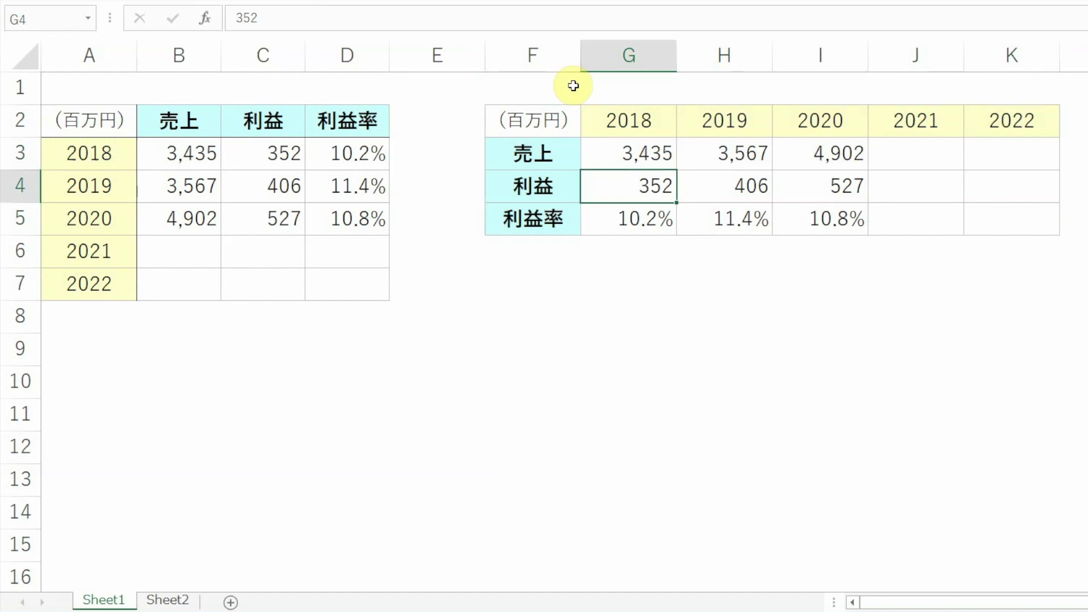
{"action": "key", "text": "alt+h"}
{"action": "key", "text": "b"}
{"action": "key", "text": "w"}
{"action": "key", "text": "Escape"}
{"action": "key", "text": "ctrl+a"}
{"action": "key", "text": "ctrl+c"}
{"action": "key", "text": "ctrl+alt+v"}
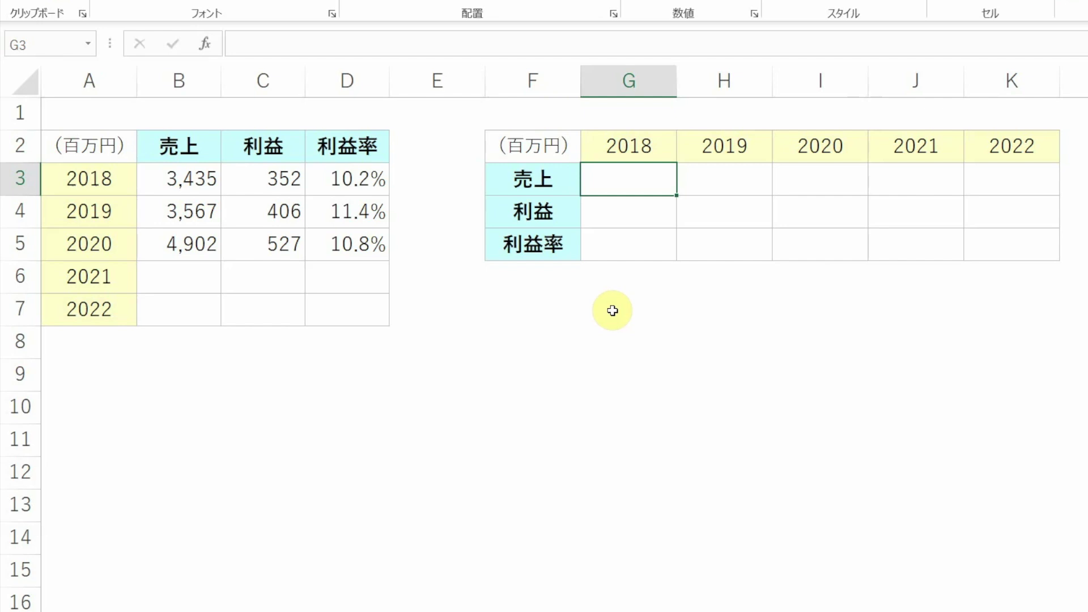
Step: Enter the formula =TRANSPOSE(B3:D5) in cell G3 of the horizontal table
{"action": "type", "text": "=tra"}
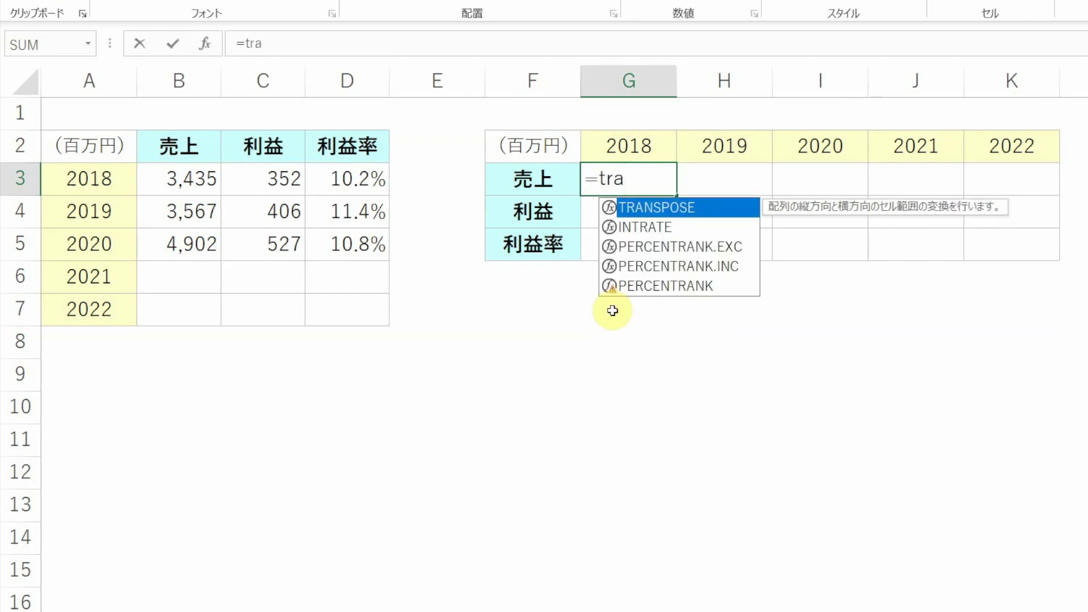
{"action": "key", "text": "Tab"}
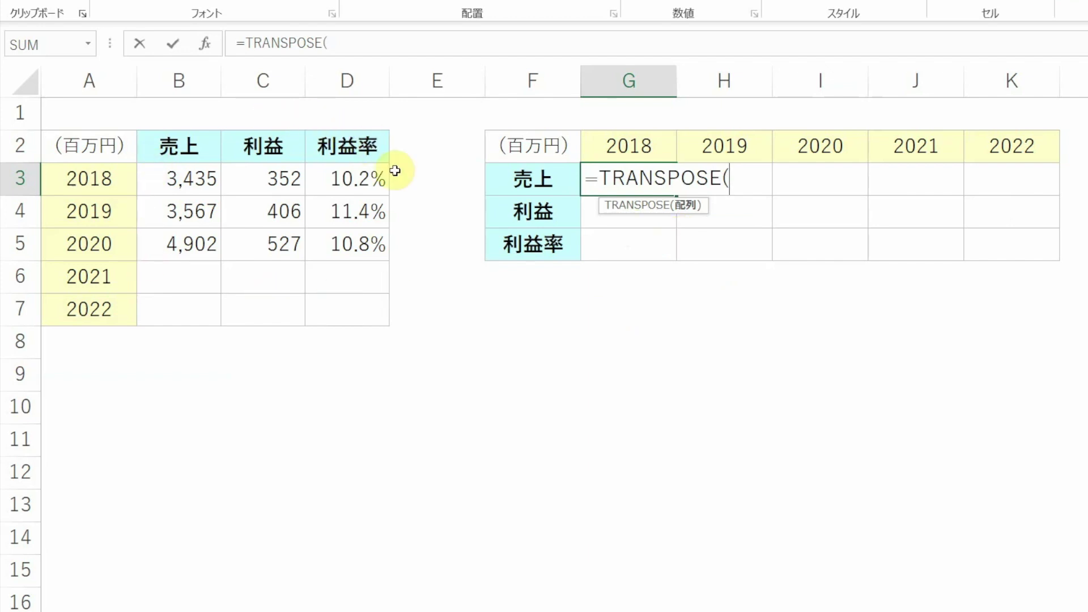
{"action": "type", "text": "b3:d5"}
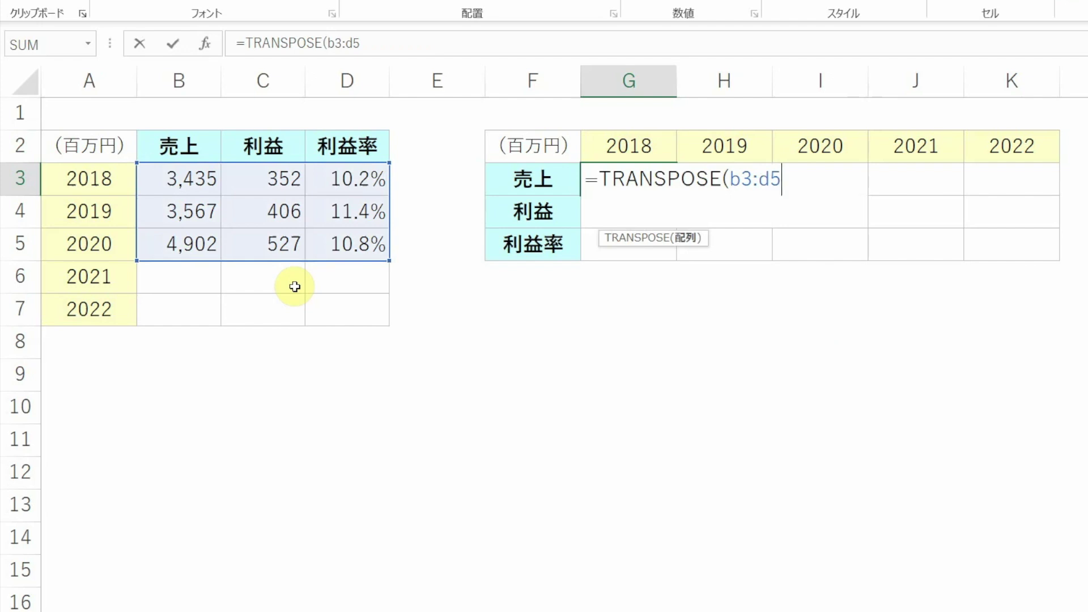
{"action": "key", "text": "Return"}
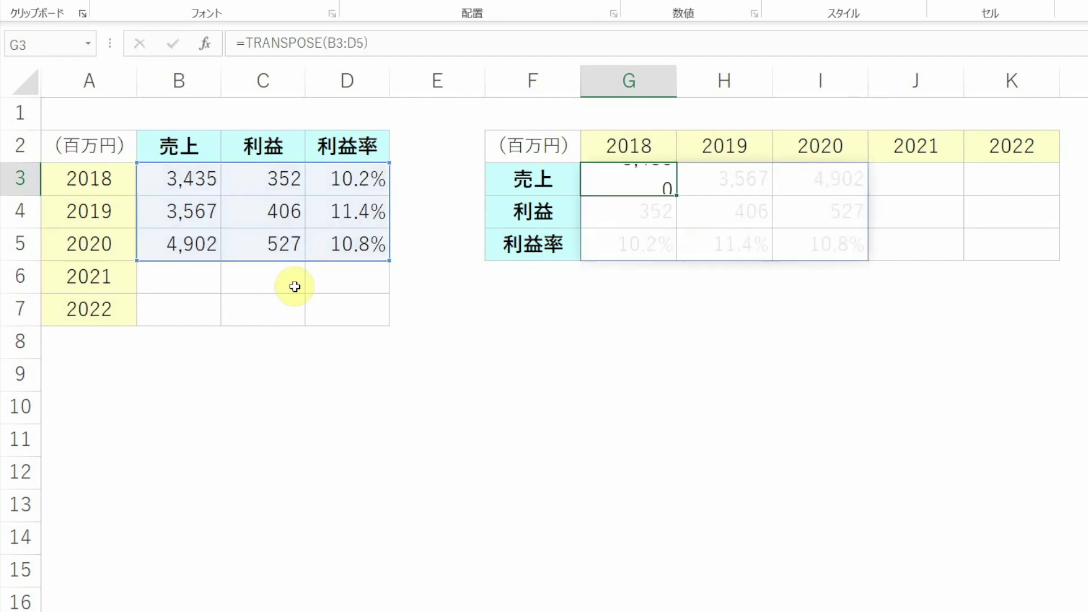
Step: Examine the TRANSPOSE formula in G3 and in the surrounding spilled cells of G3:I5
{"action": "left_click", "coordinate": [597, 170]}
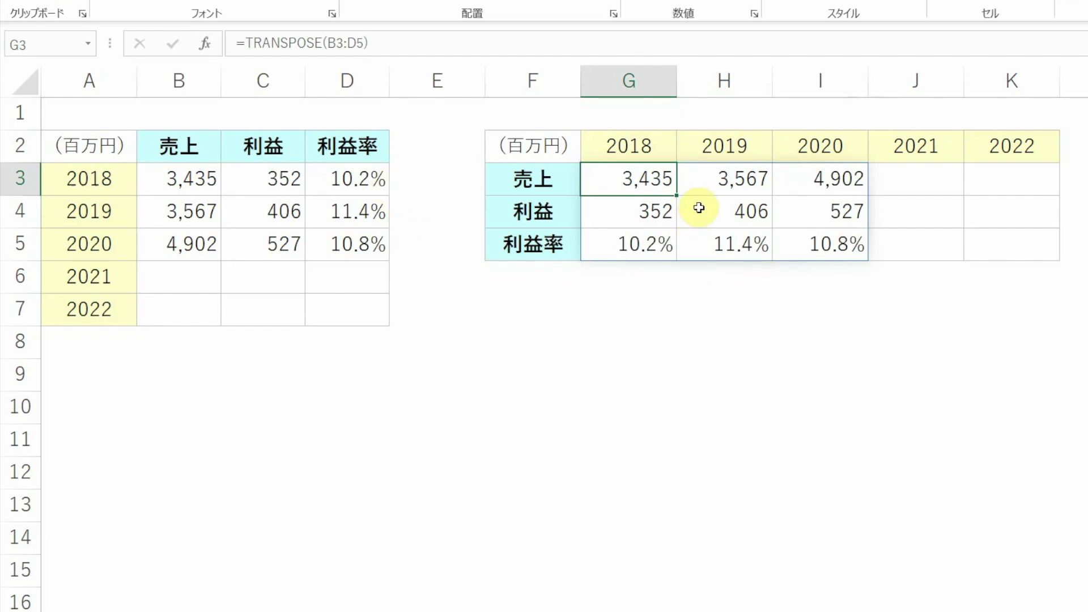
{"action": "key", "text": "Right"}
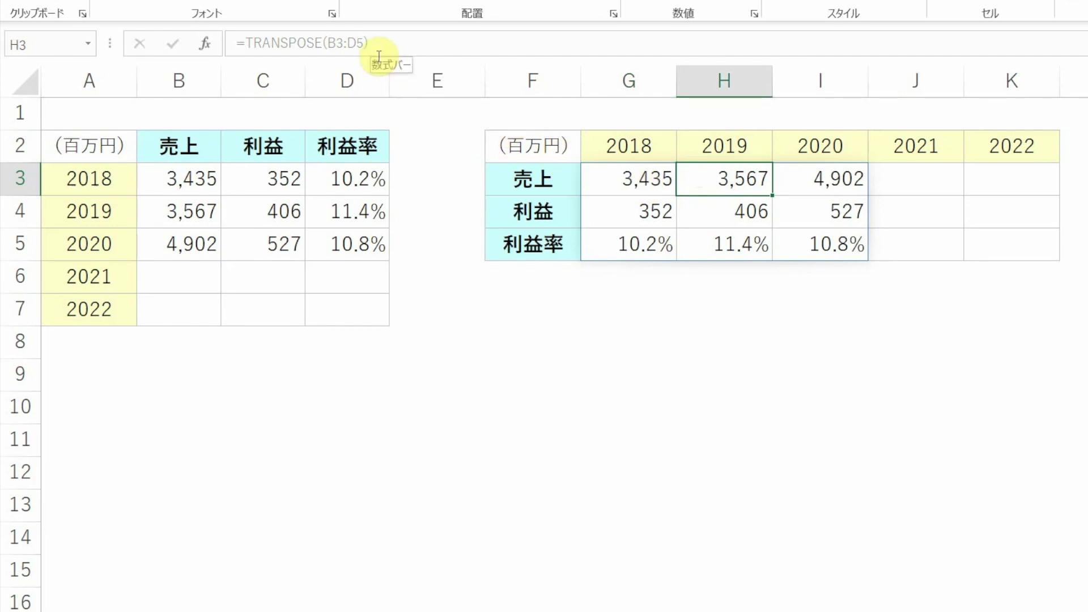
{"action": "key", "text": "Right"}
{"action": "key", "text": "Down"}
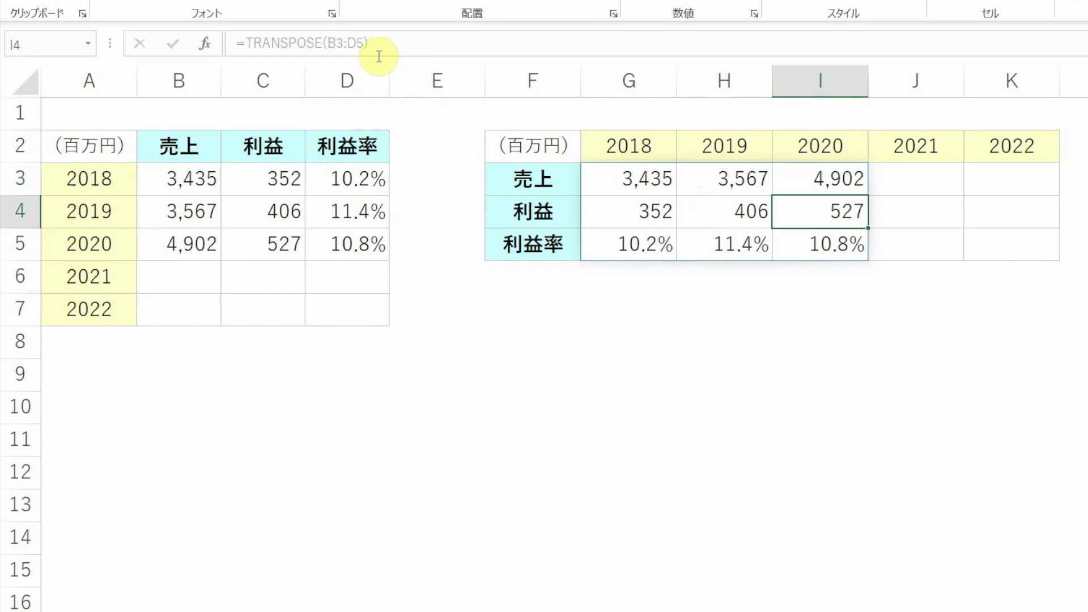
{"action": "key", "text": "Left"}
{"action": "key", "text": "Left"}
{"action": "key", "text": "Down"}
{"action": "key", "text": "Right"}
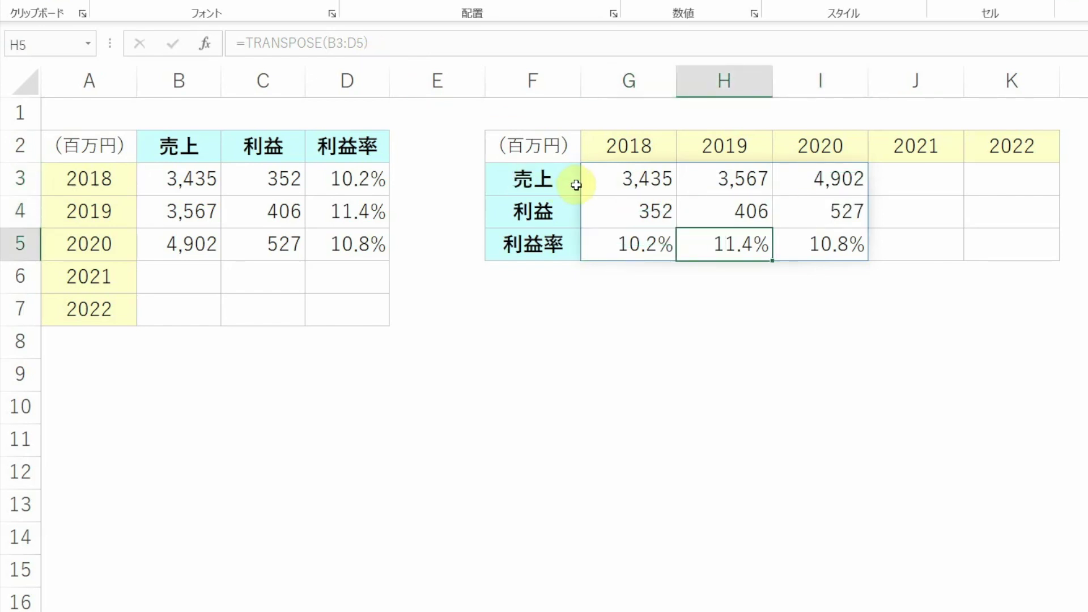
{"action": "key", "text": "Up"}
{"action": "key", "text": "Up"}
{"action": "key", "text": "Left"}
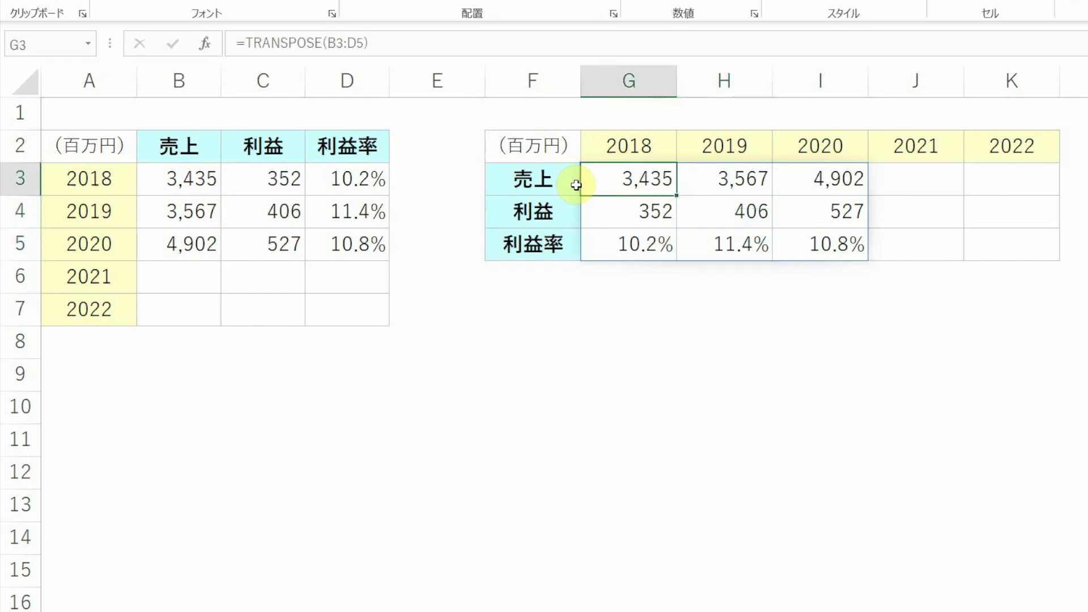
{"action": "key", "text": "F2"}
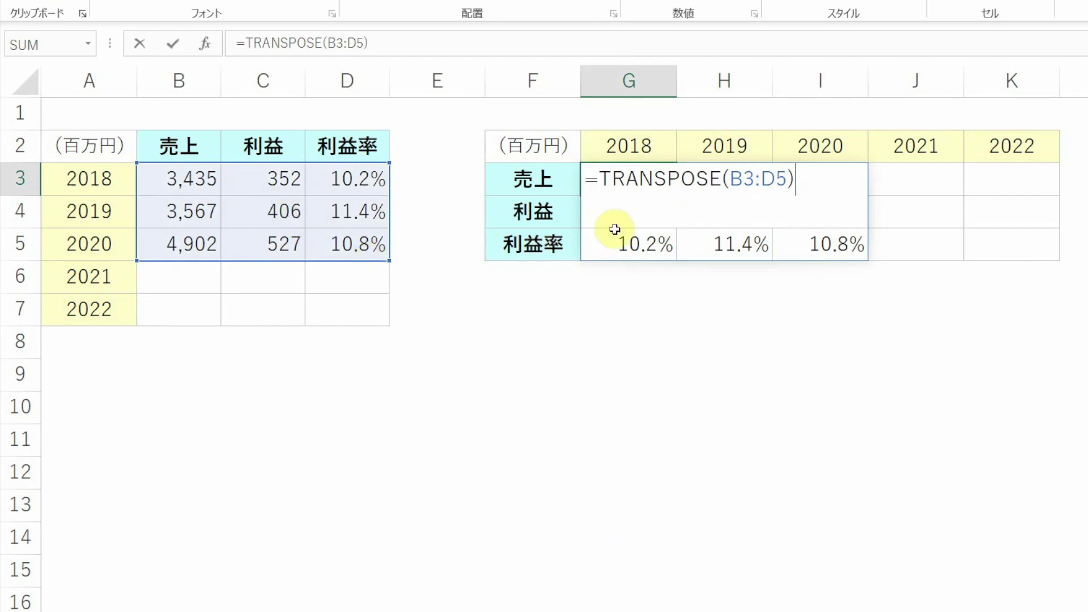
{"action": "key", "text": "Return"}
{"action": "key", "text": "Up"}
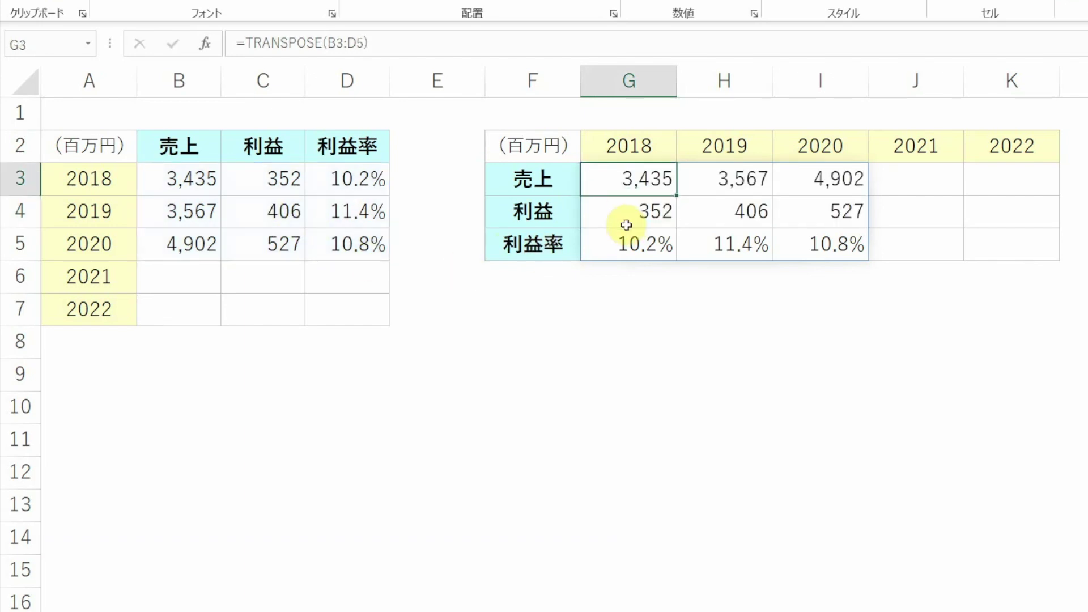
Step: Extend the TRANSPOSE range in G3 to B3:D7 so it covers 2021 and 2022
{"action": "key", "text": "F2"}
{"action": "key", "text": "BackSpace"}
{"action": "type", "text": "7"}
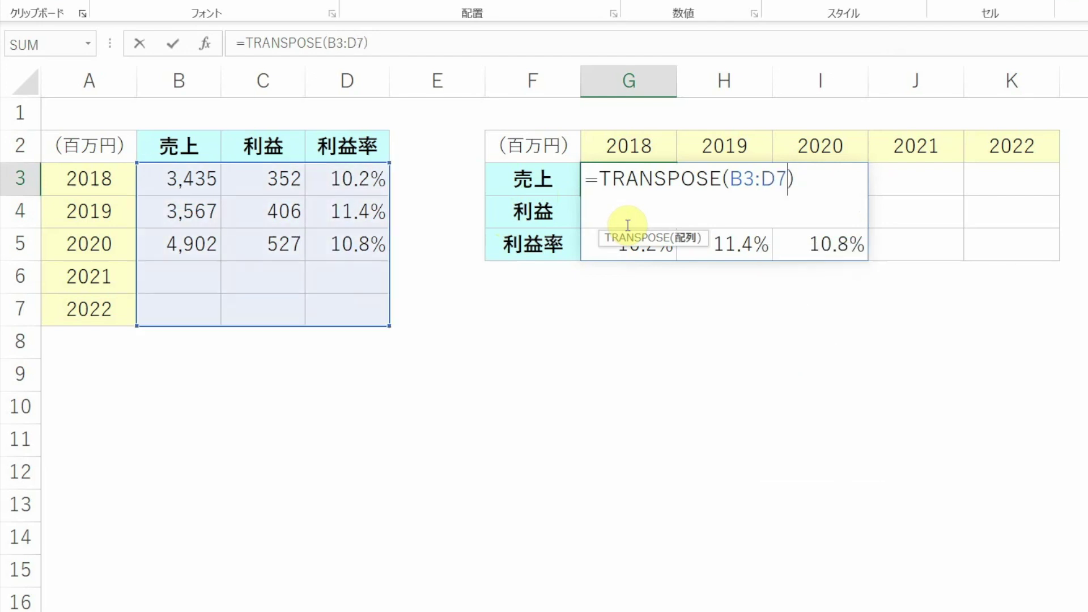
{"action": "key", "text": "Return"}
{"action": "key", "text": "Up"}
{"action": "key", "text": "F2"}
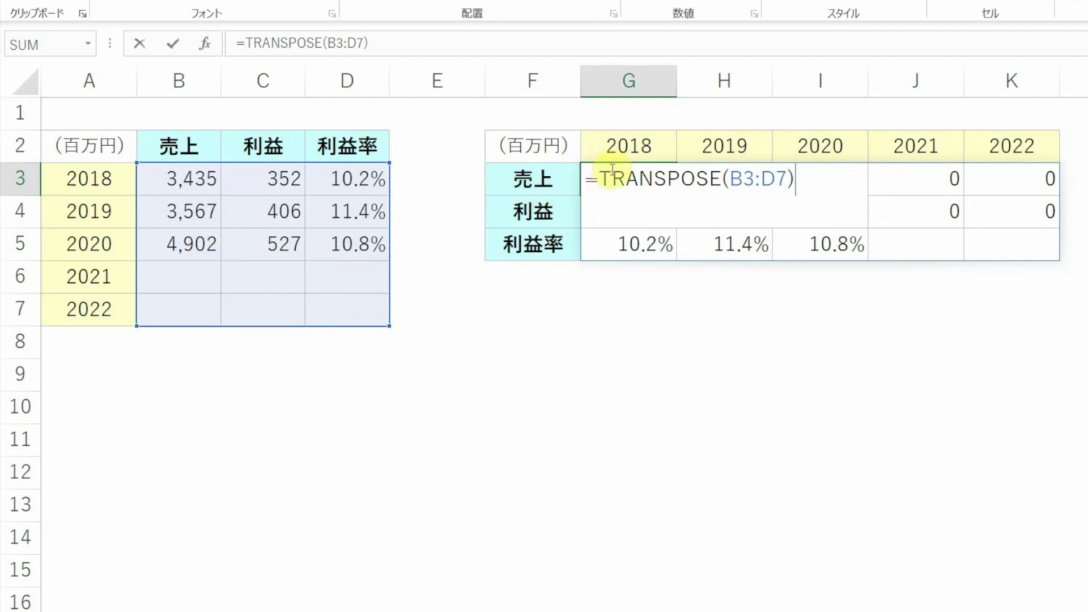
{"action": "key", "text": "ctrl+shift+Return"}
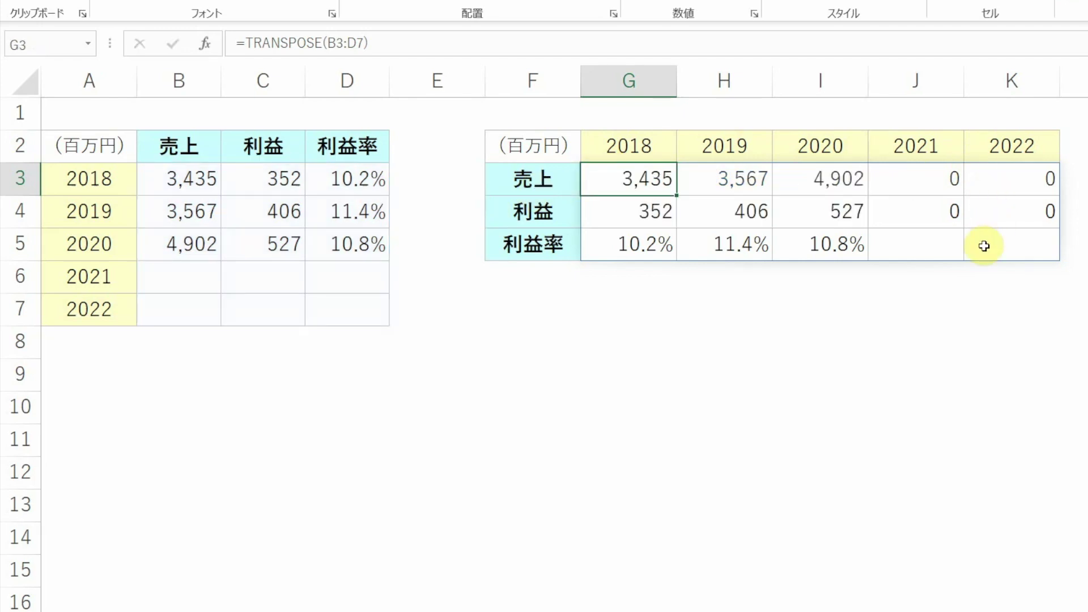
Step: Enter 2021 sales of 5000 and profit of 550 in B6 and C6 of the source table
{"action": "key", "text": "Left"}
{"action": "key", "text": "Left"}
{"action": "key", "text": "Left"}
{"action": "key", "text": "Left"}
{"action": "key", "text": "Left"}
{"action": "key", "text": "Down"}
{"action": "key", "text": "Down"}
{"action": "key", "text": "Down"}
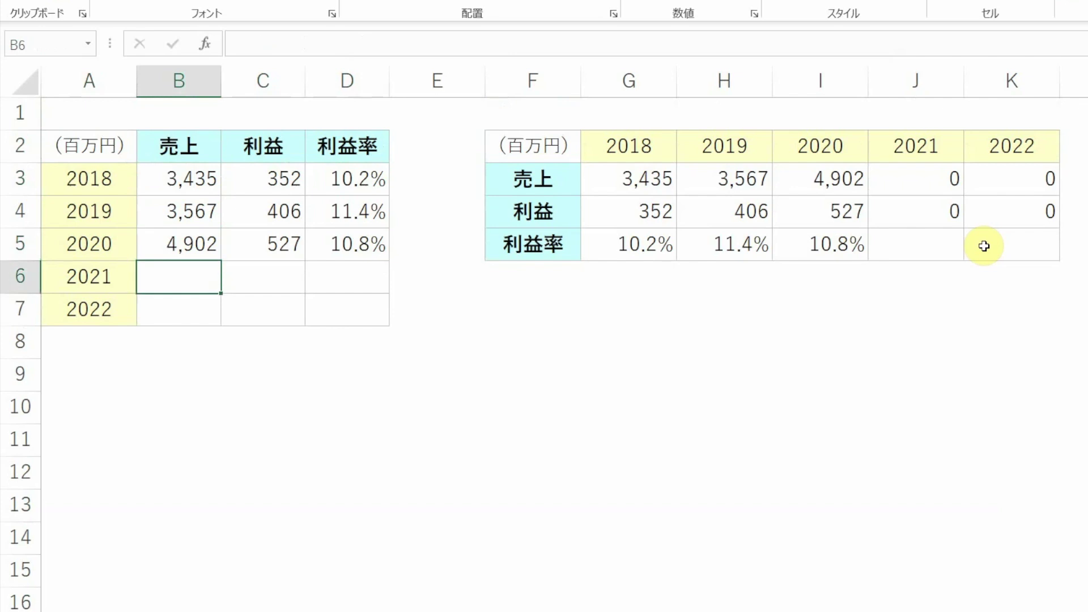
{"action": "type", "text": "5000"}
{"action": "key", "text": "Tab"}
{"action": "type", "text": "550"}
{"action": "key", "text": "Return"}
Step: Enter 2022 sales of 5,400 and profit of 570 in B7 and C7 of the source table
{"action": "type", "text": "5,400"}
{"action": "key", "text": "Tab"}
{"action": "type", "text": "570"}
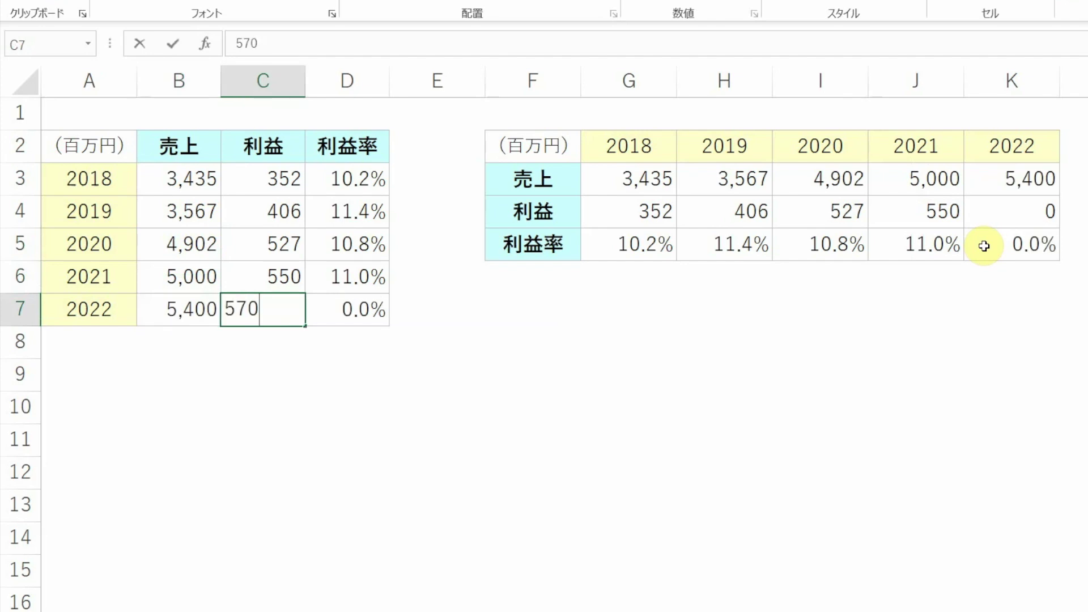
{"action": "key", "text": "Tab"}
{"action": "key", "text": "Left"}
Step: Try overwriting the 2022 sales cell K3 in the transposed table with 670, and clear that entry
{"action": "left_click", "coordinate": [987, 176]}
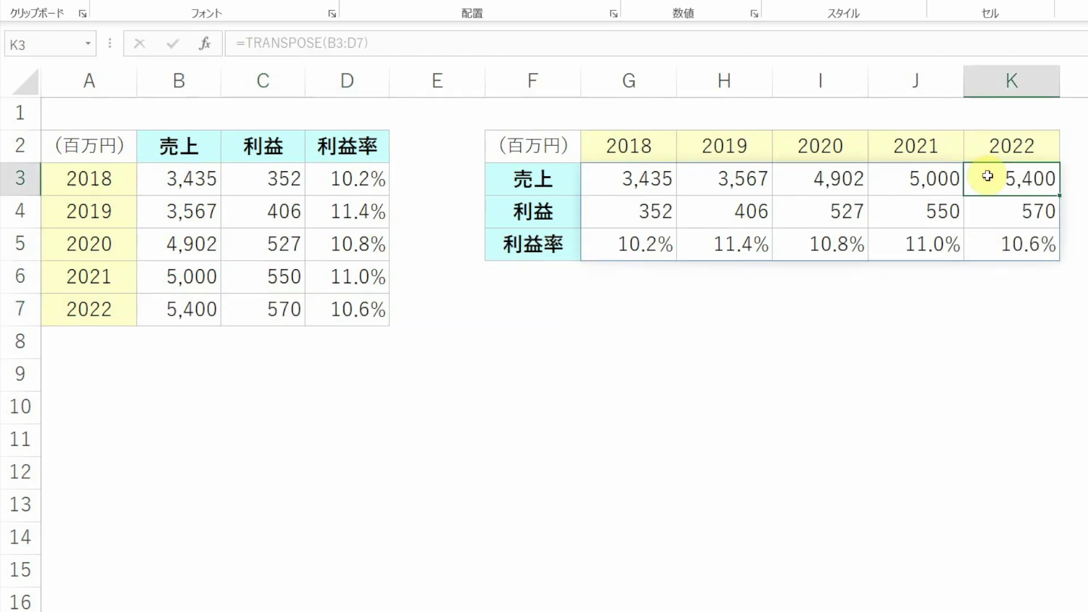
{"action": "type", "text": "670"}
{"action": "key", "text": "Return"}
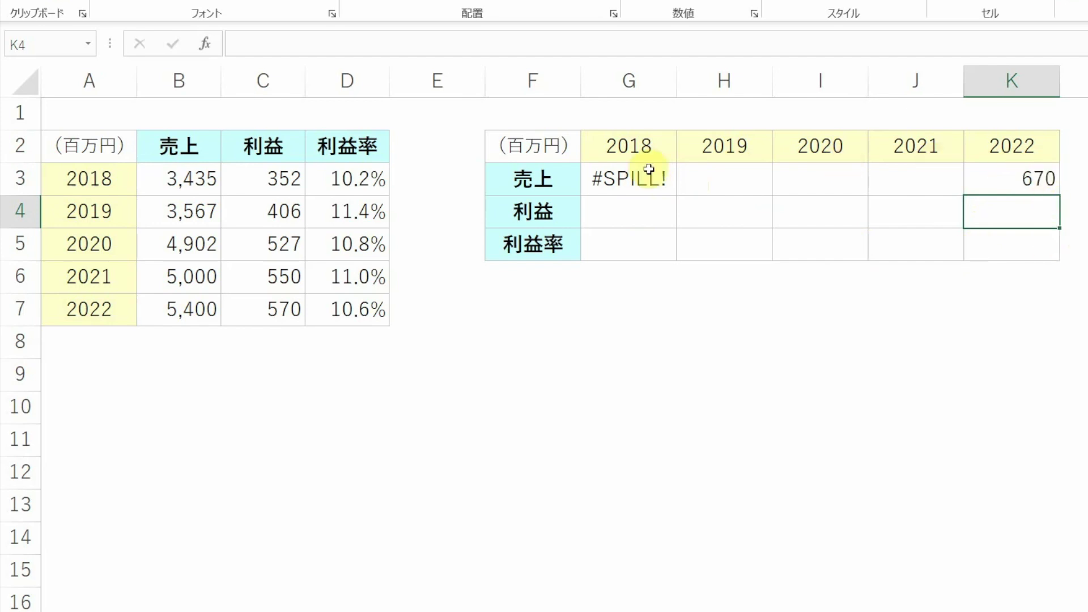
{"action": "key", "text": "Up"}
{"action": "key", "text": "Delete"}
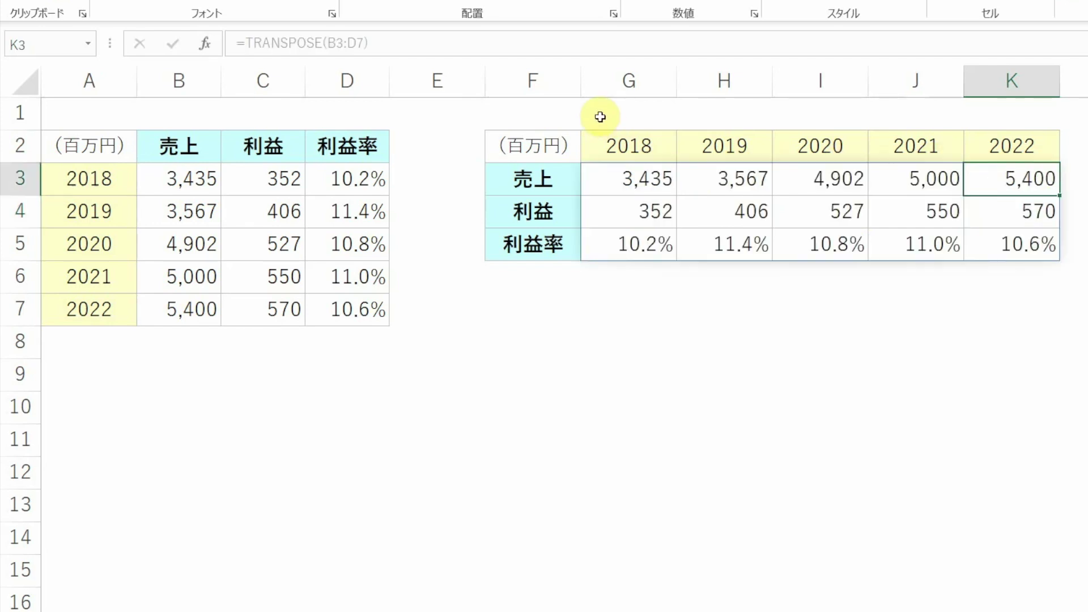
{"action": "key", "text": "Up"}
{"action": "key", "text": "ctrl+Left"}
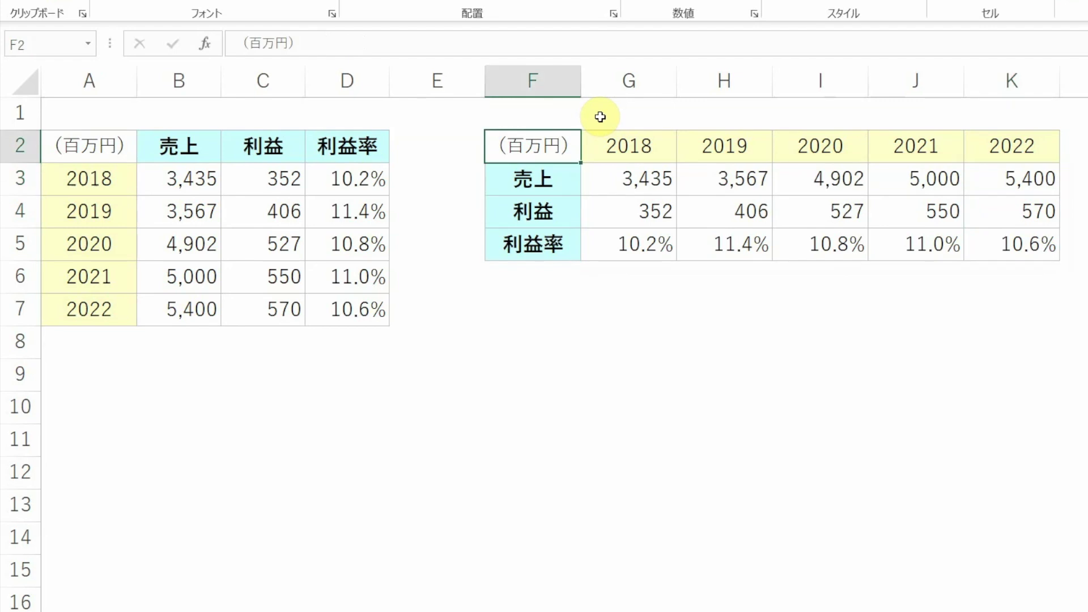